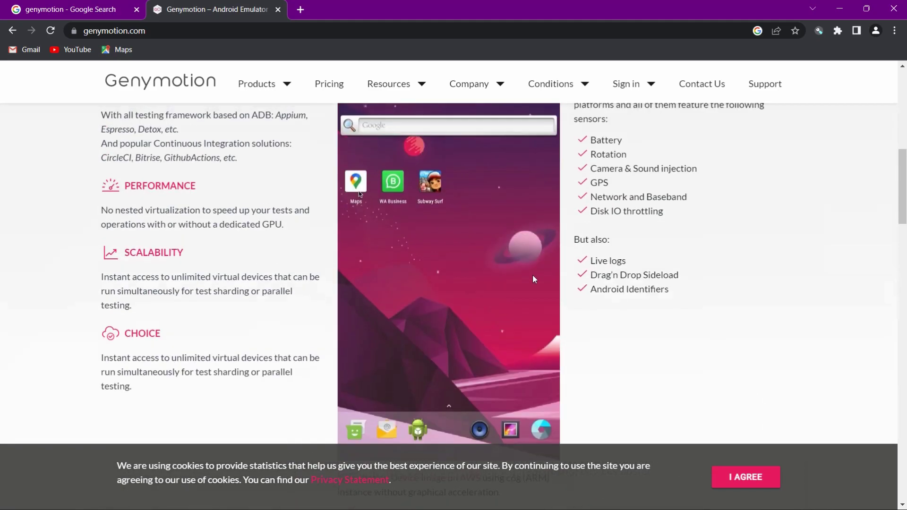
Scroll through the SaaS, Device image and Desktop sections of genymotion.com, then back to the top.
{"action": "scroll", "coordinate": [483, 275], "scroll_direction": "down", "scroll_amount": 12}
{"action": "scroll", "coordinate": [399, 269], "scroll_direction": "up", "scroll_amount": 3}
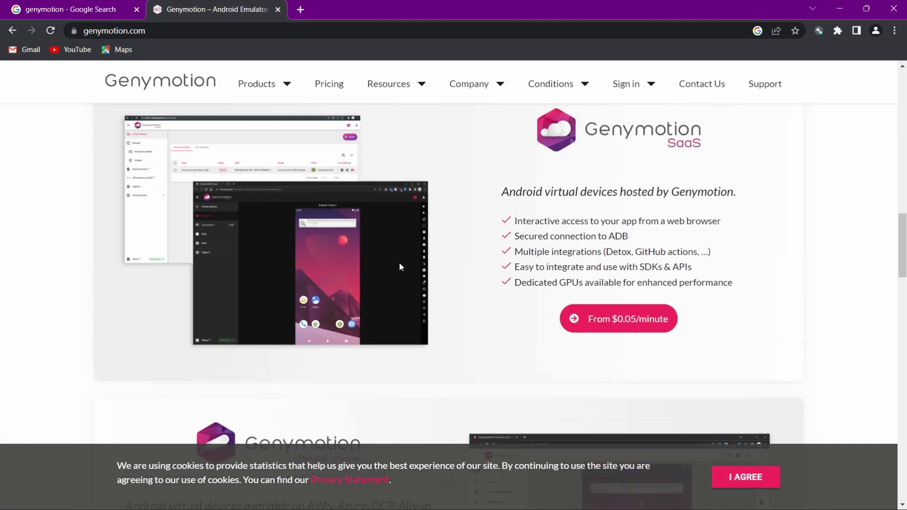
{"action": "scroll", "coordinate": [718, 283], "scroll_direction": "down", "scroll_amount": 6}
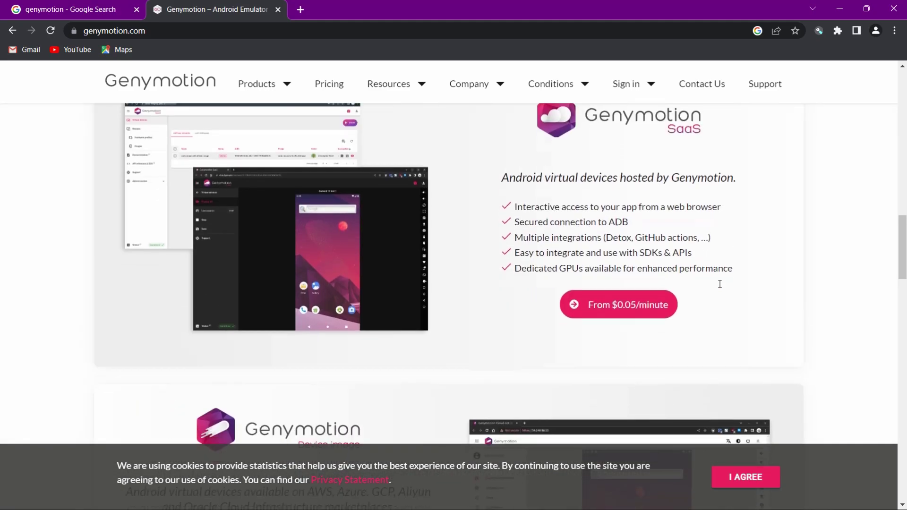
{"action": "scroll", "coordinate": [709, 274], "scroll_direction": "up", "scroll_amount": 5}
{"action": "scroll", "coordinate": [397, 232], "scroll_direction": "down", "scroll_amount": 9}
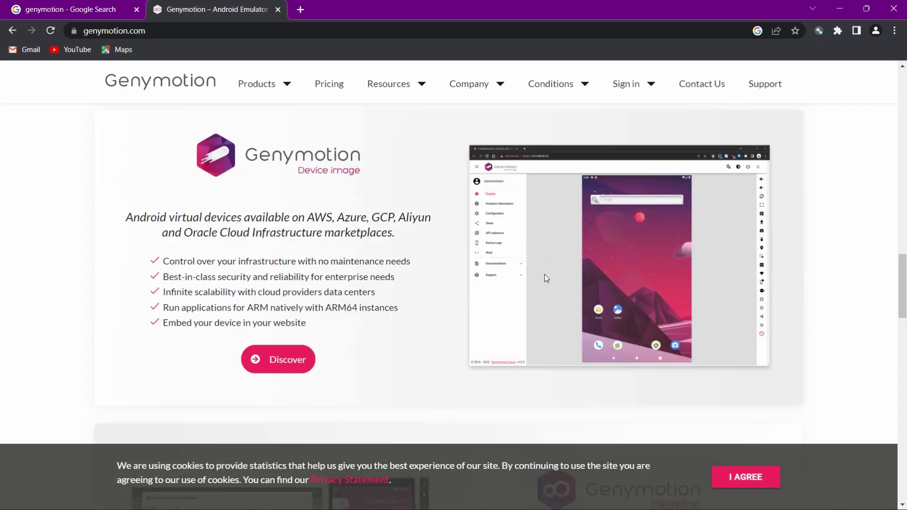
{"action": "scroll", "coordinate": [387, 230], "scroll_direction": "up", "scroll_amount": 1}
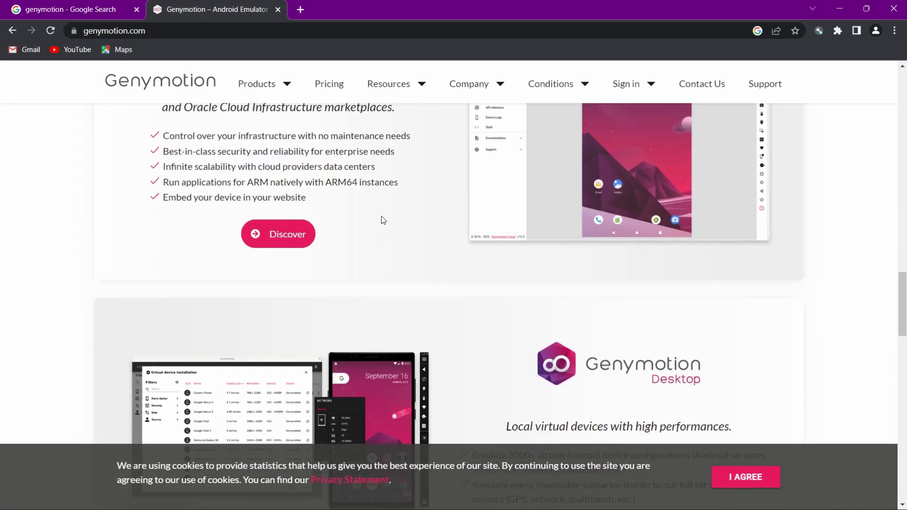
{"action": "scroll", "coordinate": [385, 222], "scroll_direction": "down", "scroll_amount": 7}
{"action": "scroll", "coordinate": [595, 306], "scroll_direction": "up", "scroll_amount": 3}
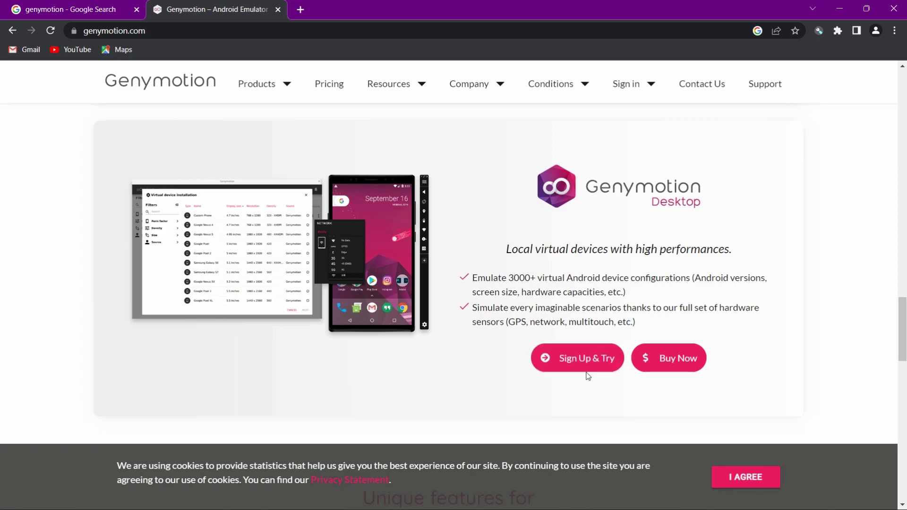
{"action": "scroll", "coordinate": [561, 322], "scroll_direction": "down", "scroll_amount": 8}
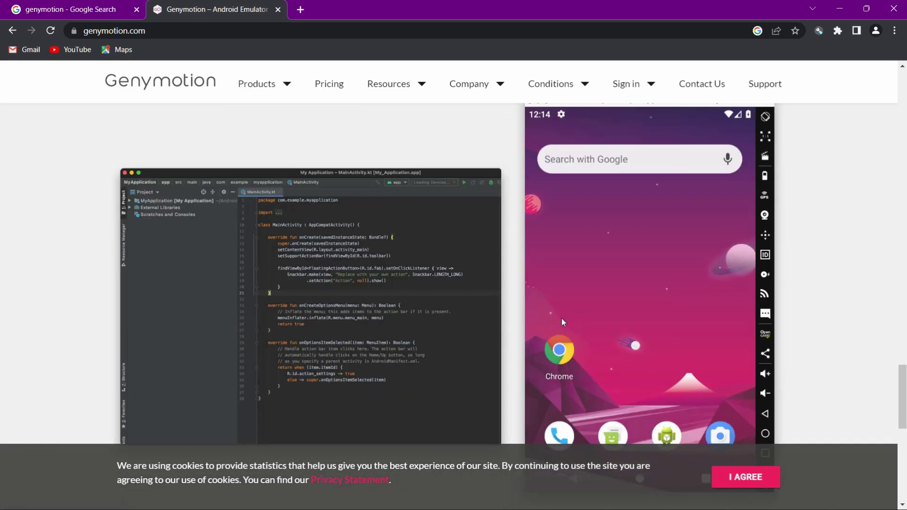
{"action": "scroll", "coordinate": [561, 318], "scroll_direction": "down", "scroll_amount": 8}
{"action": "scroll", "coordinate": [562, 317], "scroll_direction": "up", "scroll_amount": 8}
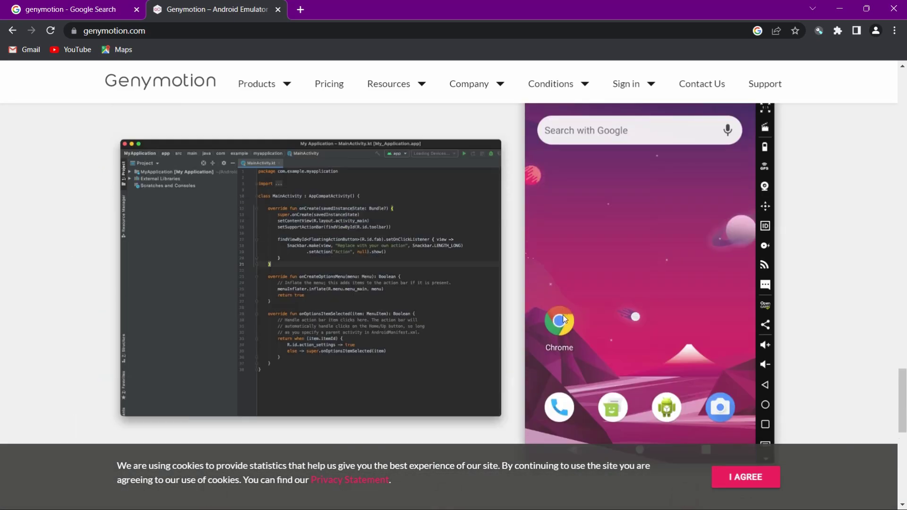
{"action": "scroll", "coordinate": [562, 318], "scroll_direction": "up", "scroll_amount": 20}
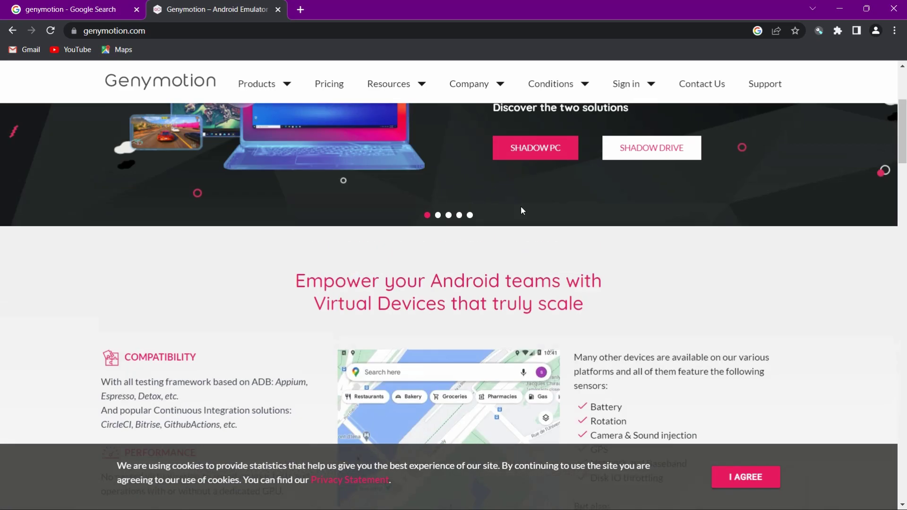
{"action": "scroll", "coordinate": [521, 206], "scroll_direction": "up", "scroll_amount": 4}
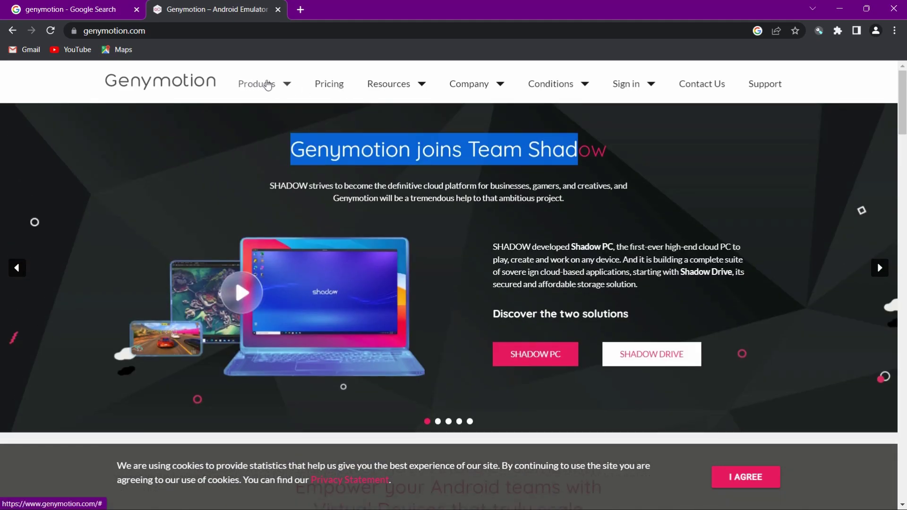
{"action": "mouse_move", "coordinate": [259, 86]}
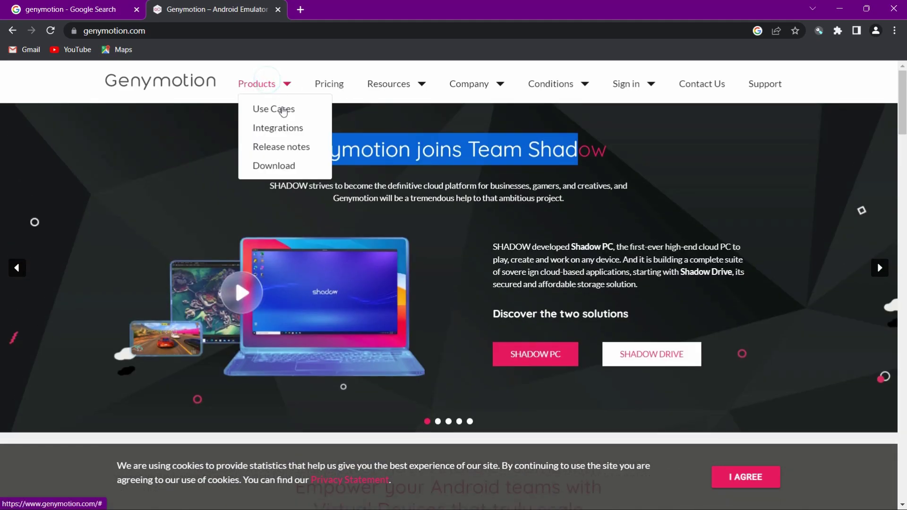
Open the Genymotion Desktop 3.3.3 download page and review the Windows installer options.
{"action": "left_click", "coordinate": [274, 165]}
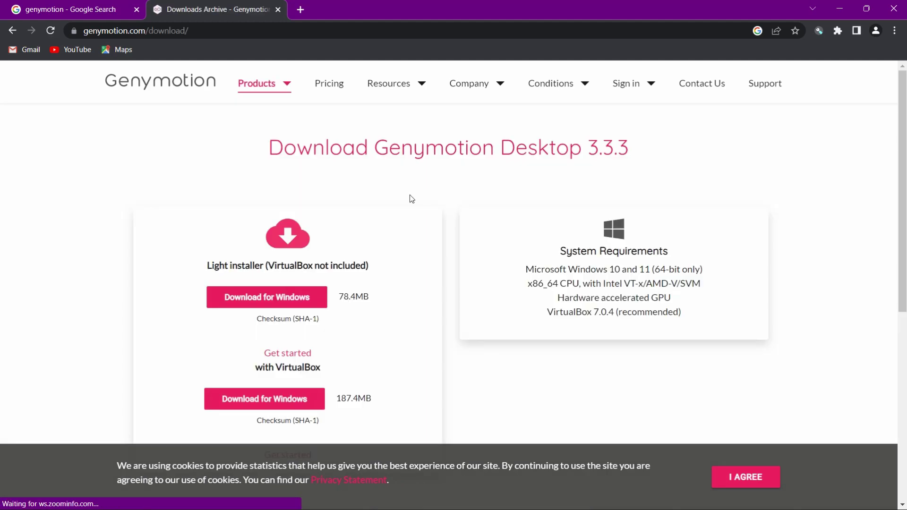
{"action": "left_click_drag", "start_coordinate": [204, 272], "coordinate": [367, 276]}
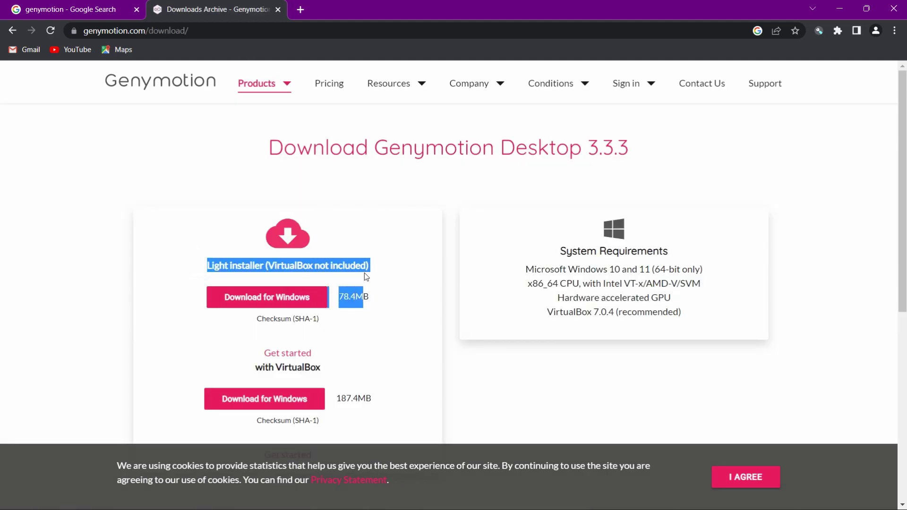
{"action": "left_click", "coordinate": [364, 263]}
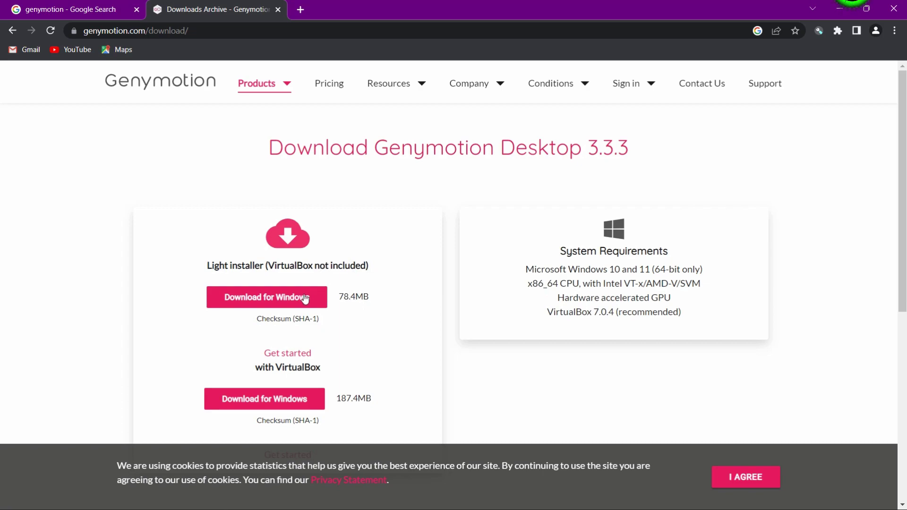
{"action": "left_click_drag", "start_coordinate": [254, 369], "coordinate": [333, 370]}
{"action": "left_click", "coordinate": [383, 227]}
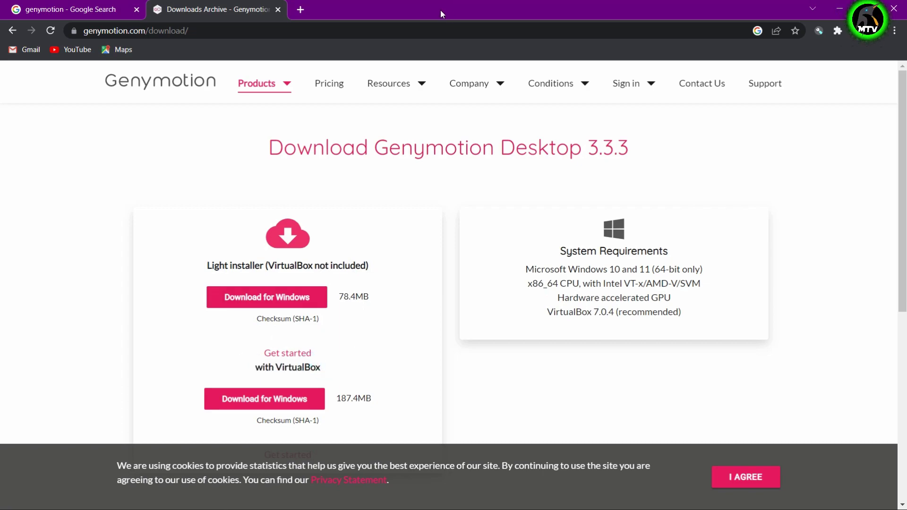
Minimize the browser to the desktop and launch the genymotion-3.3.3 installer.
{"action": "double_click", "coordinate": [508, 8]}
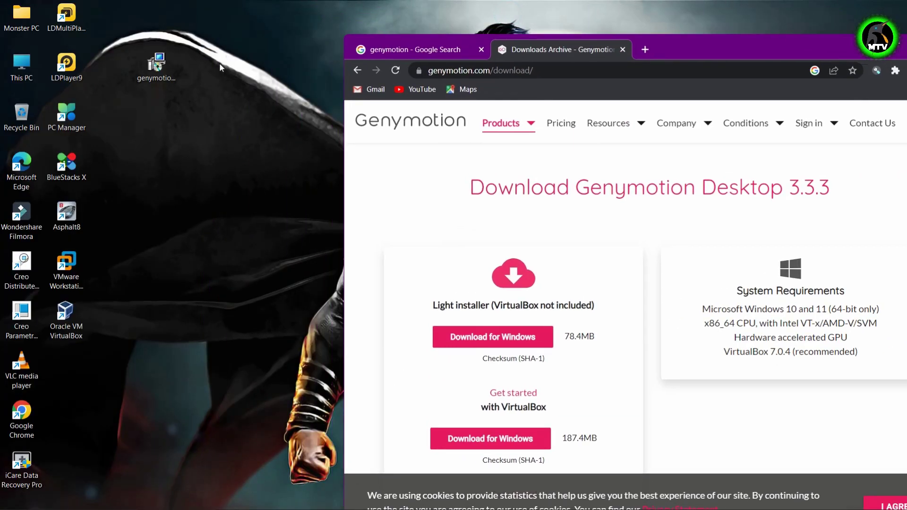
{"action": "left_click", "coordinate": [66, 331]}
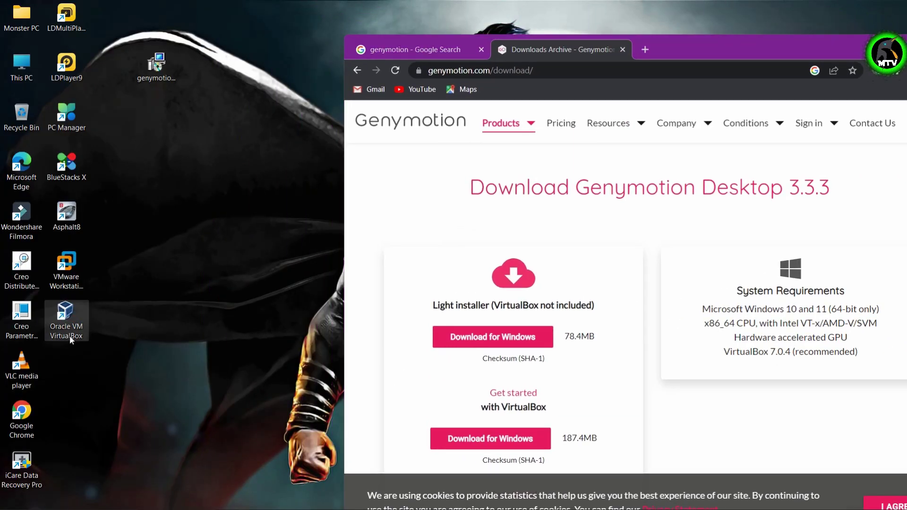
{"action": "double_click", "coordinate": [737, 50]}
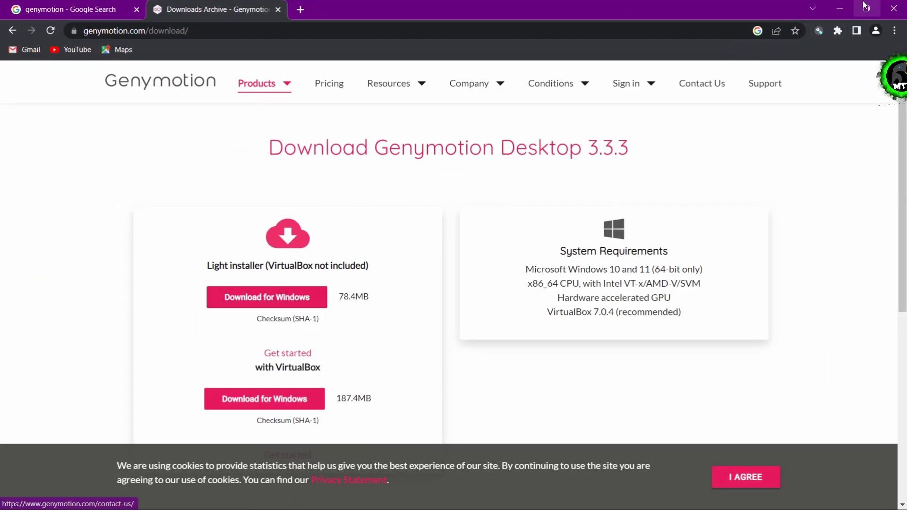
{"action": "left_click", "coordinate": [844, 10]}
{"action": "double_click", "coordinate": [140, 53]}
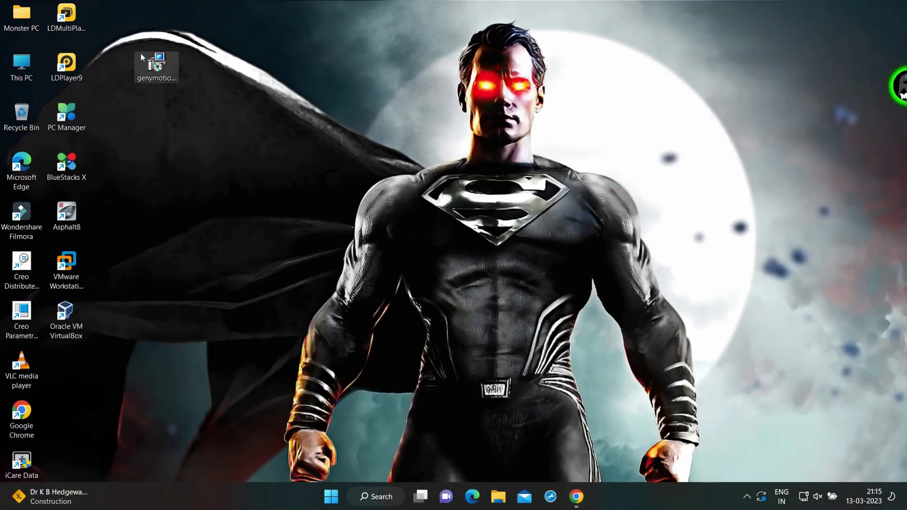
Install Genymotion in English with the default folder, Start Menu folder and desktop shortcut.
{"action": "right_click", "coordinate": [140, 52]}
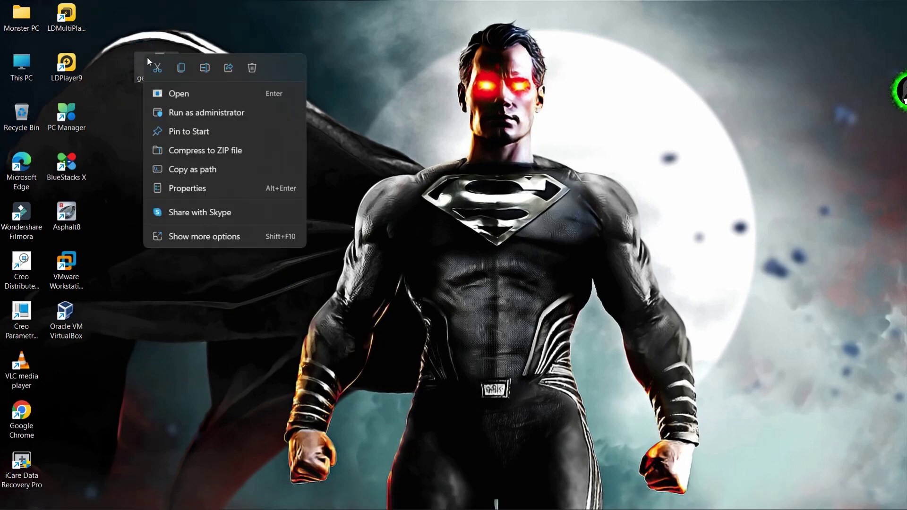
{"action": "left_click", "coordinate": [171, 94]}
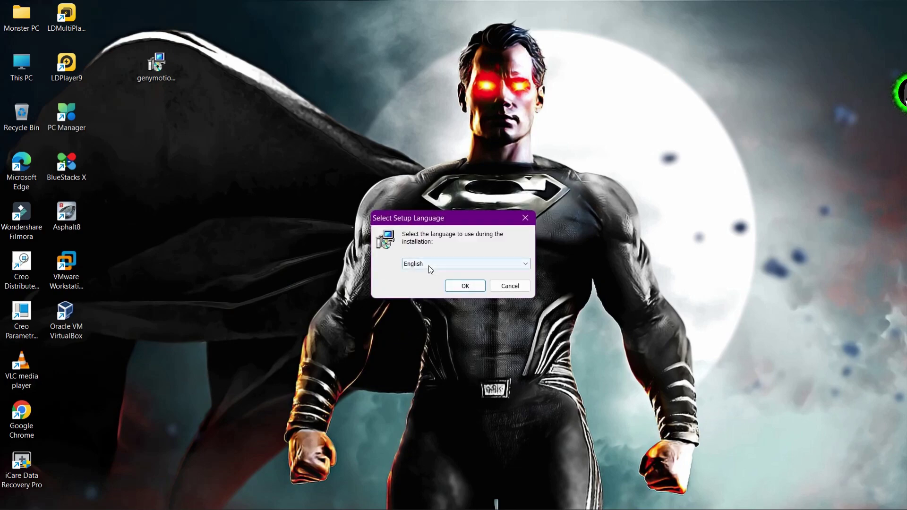
{"action": "left_click", "coordinate": [459, 287]}
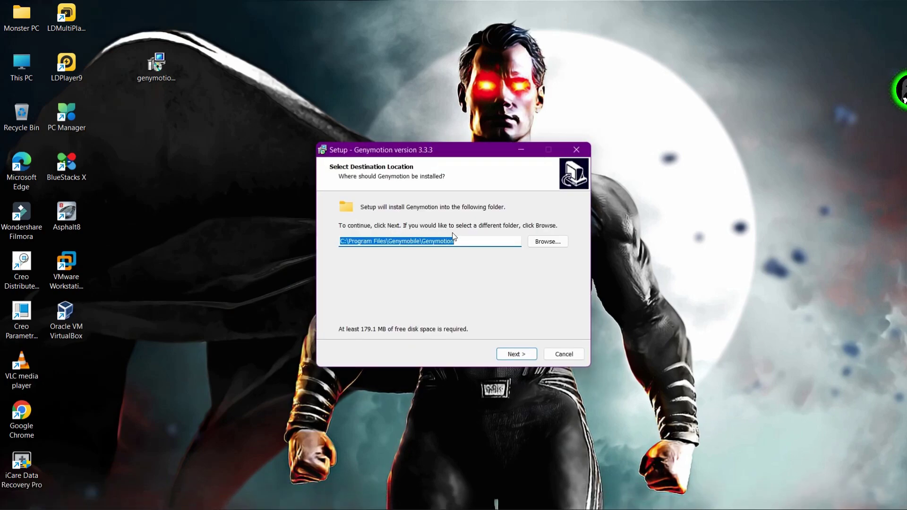
{"action": "left_click", "coordinate": [486, 237]}
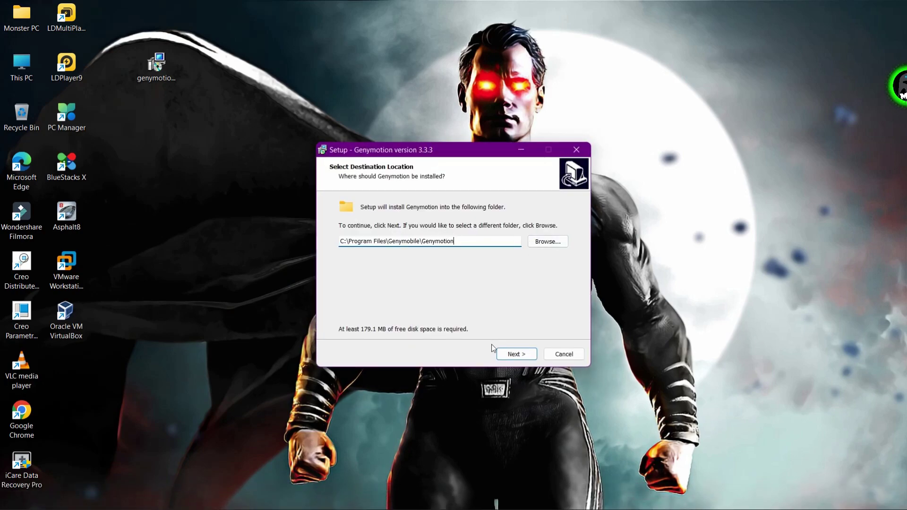
{"action": "left_click", "coordinate": [508, 358]}
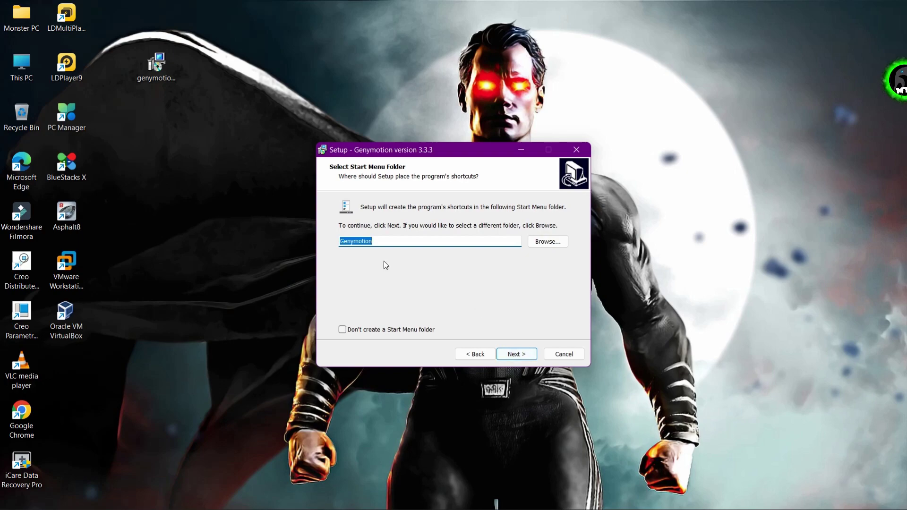
{"action": "left_click", "coordinate": [509, 356]}
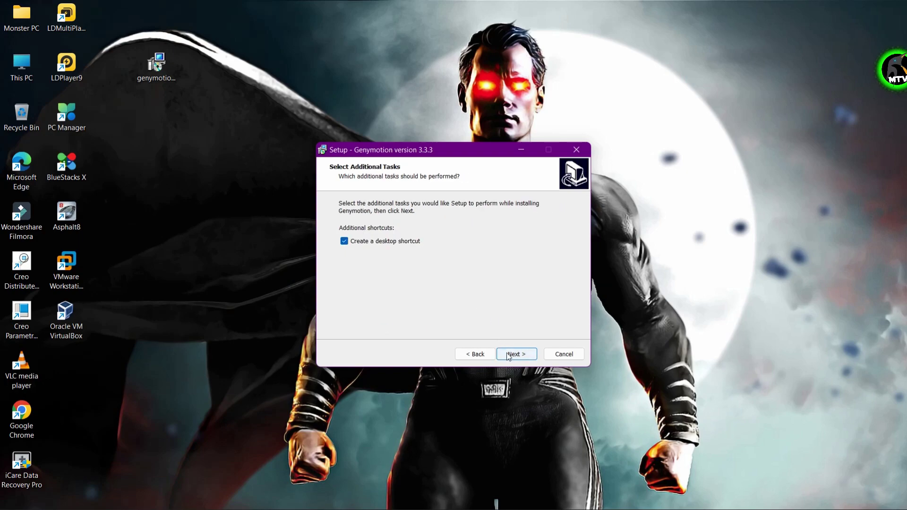
{"action": "left_click", "coordinate": [505, 355]}
{"action": "left_click", "coordinate": [505, 353]}
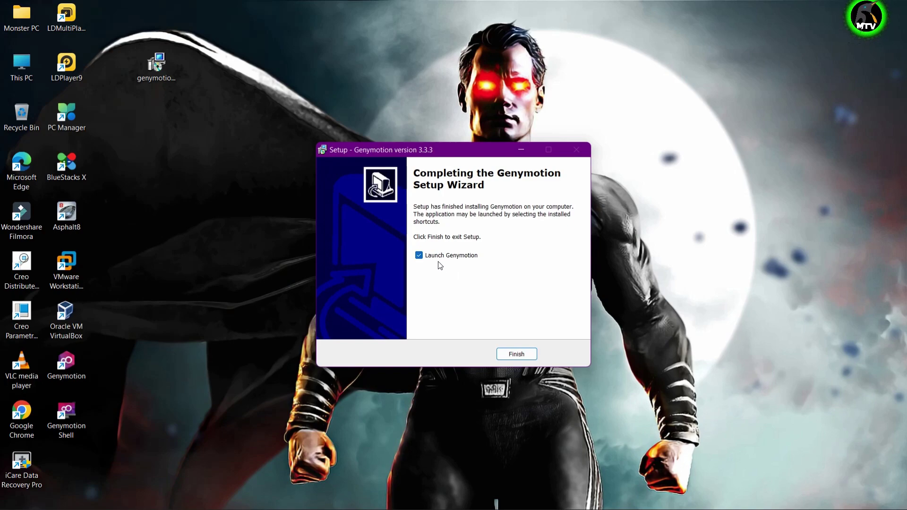
{"action": "left_click", "coordinate": [526, 354]}
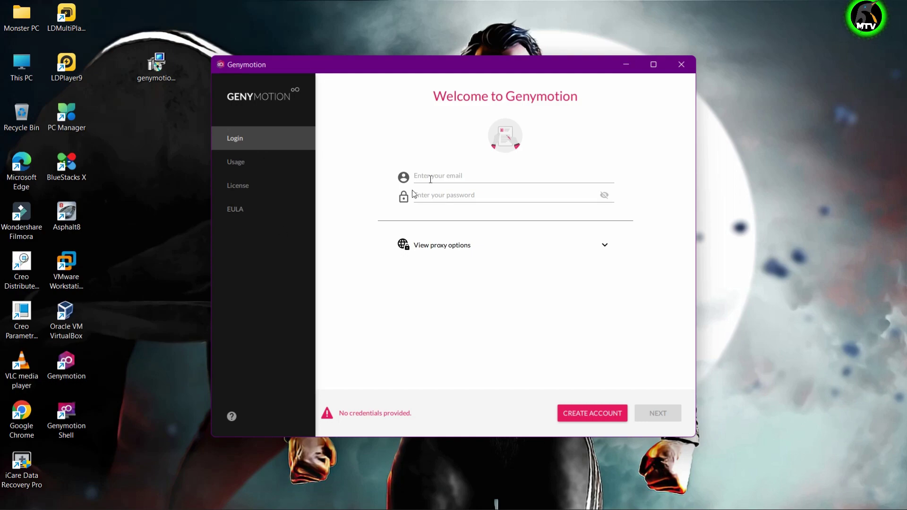
Check the login fields and proxy settings, then open the account registration page in the browser.
{"action": "left_click", "coordinate": [431, 178]}
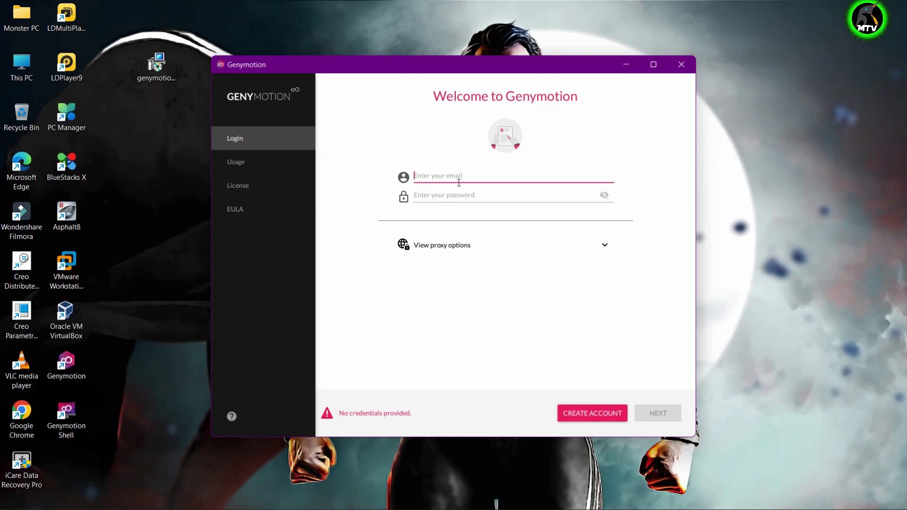
{"action": "left_click", "coordinate": [441, 194]}
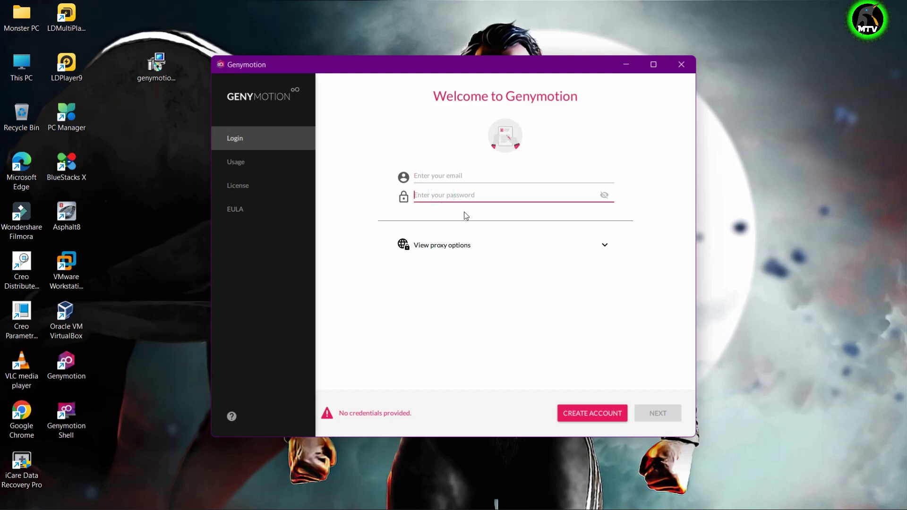
{"action": "left_click", "coordinate": [477, 252]}
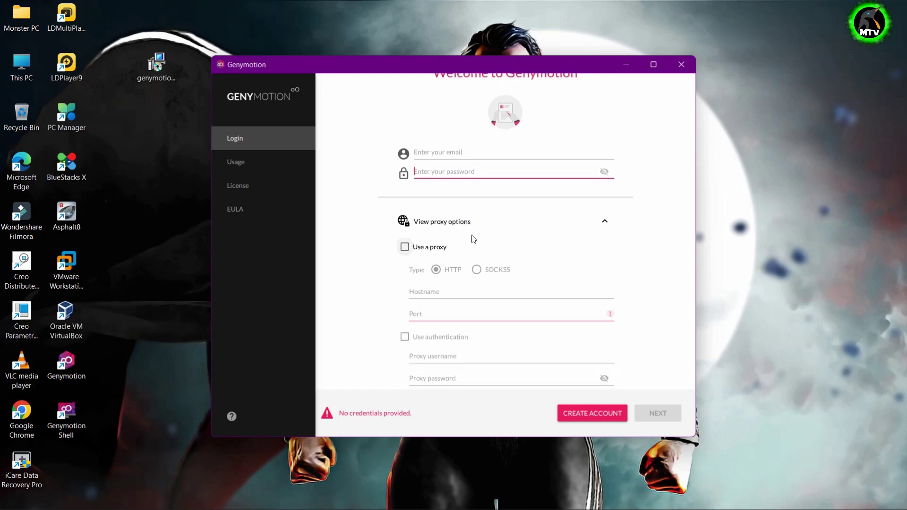
{"action": "left_click", "coordinate": [605, 221]}
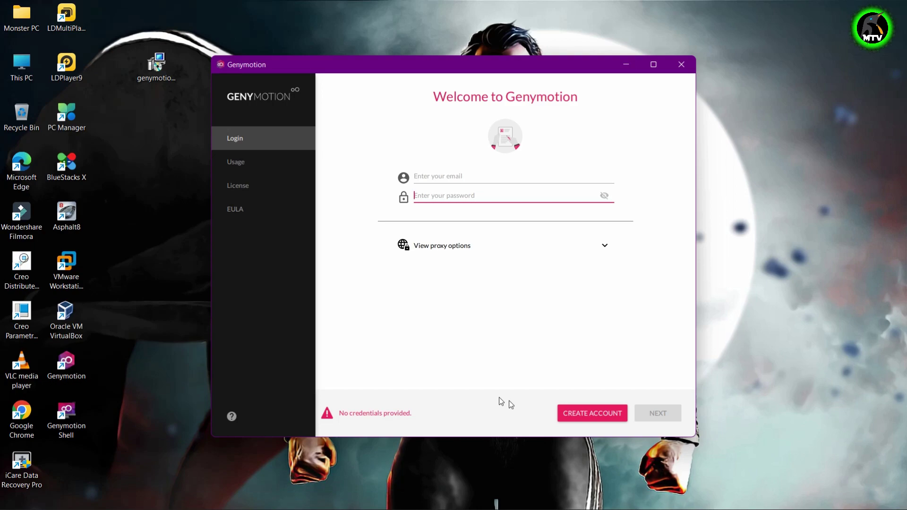
{"action": "left_click", "coordinate": [591, 418]}
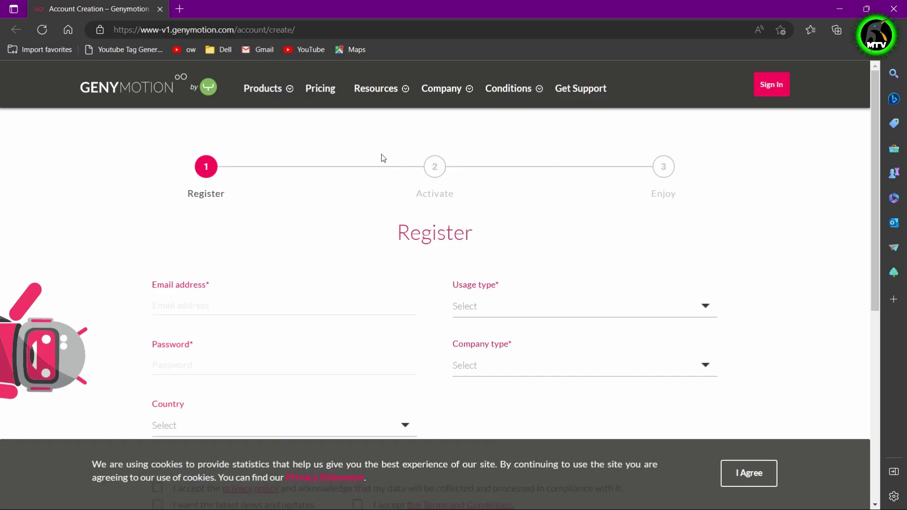
Enter the account e-mail, choose Gaming as the usage type, and type the password.
{"action": "scroll", "coordinate": [239, 292], "scroll_direction": "down", "scroll_amount": 1}
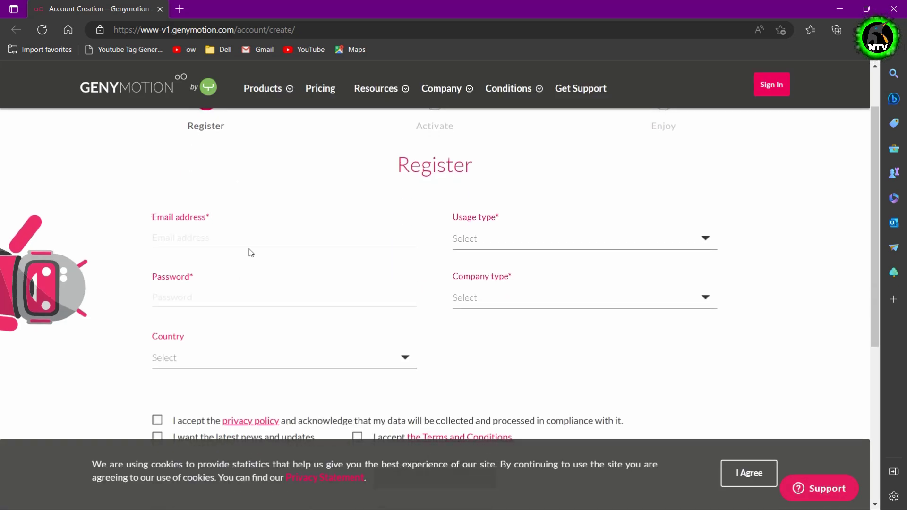
{"action": "left_click", "coordinate": [243, 238]}
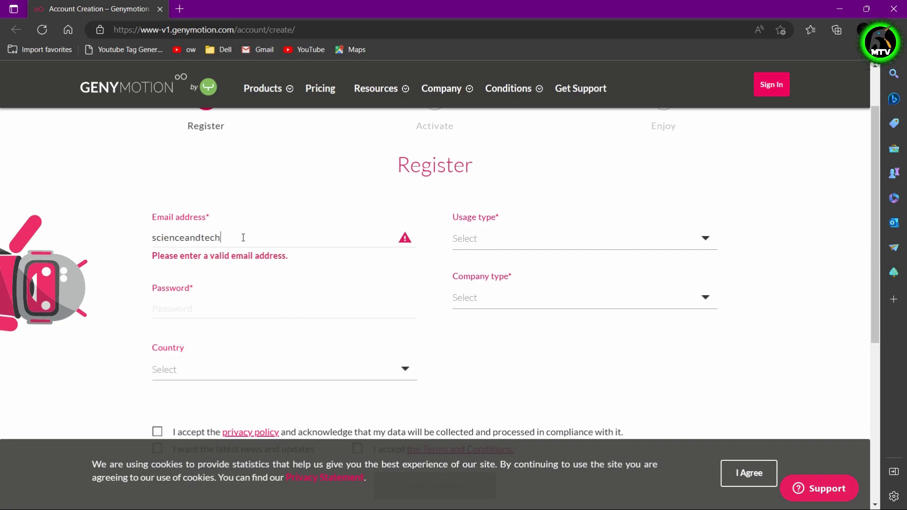
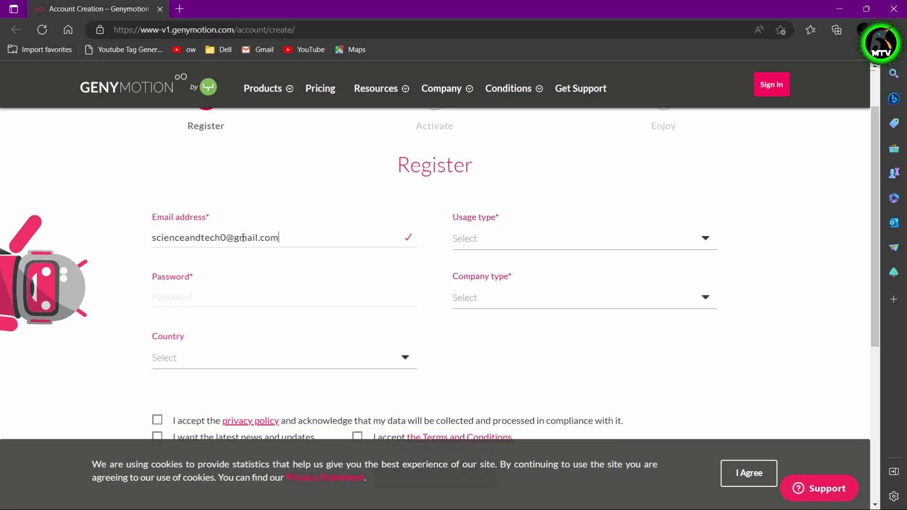
{"action": "left_click", "coordinate": [477, 240]}
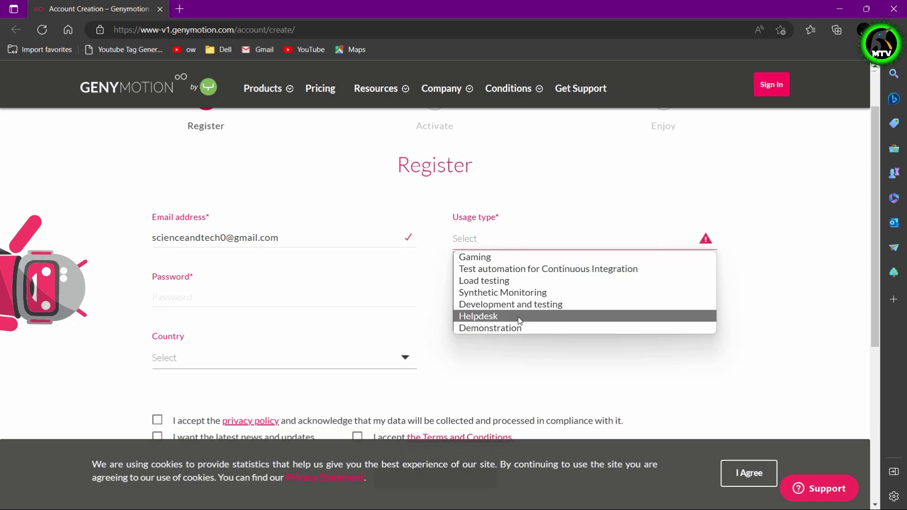
{"action": "left_click", "coordinate": [482, 258]}
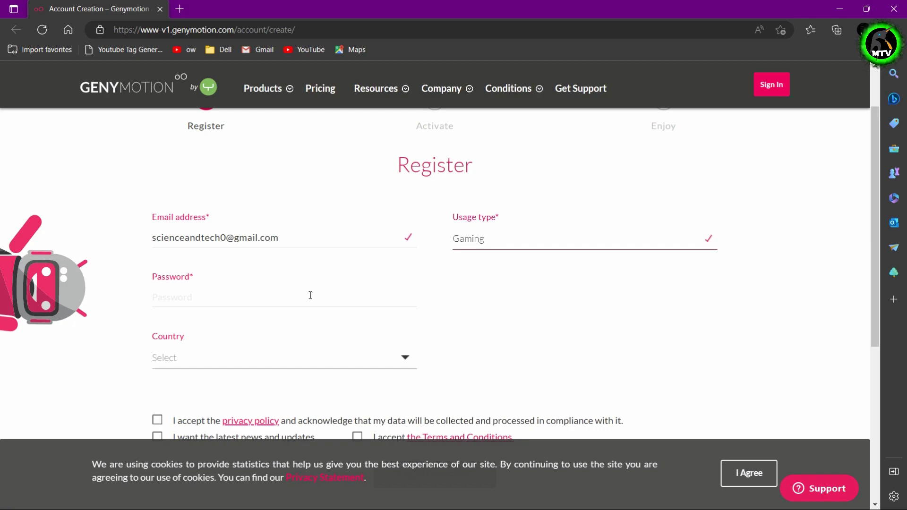
{"action": "type", "text": "**********"}
Set country to India, accept the privacy policy and Terms, create the account, and decline saving the password.
{"action": "left_click", "coordinate": [217, 357]}
{"action": "left_click", "coordinate": [181, 338]}
{"action": "scroll", "coordinate": [294, 301], "scroll_direction": "down", "scroll_amount": 1}
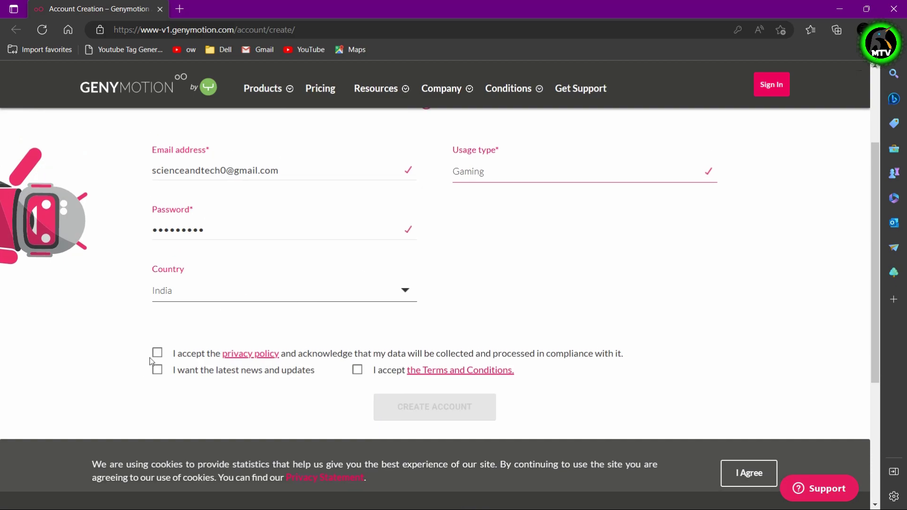
{"action": "left_click", "coordinate": [157, 354]}
{"action": "left_click", "coordinate": [357, 370]}
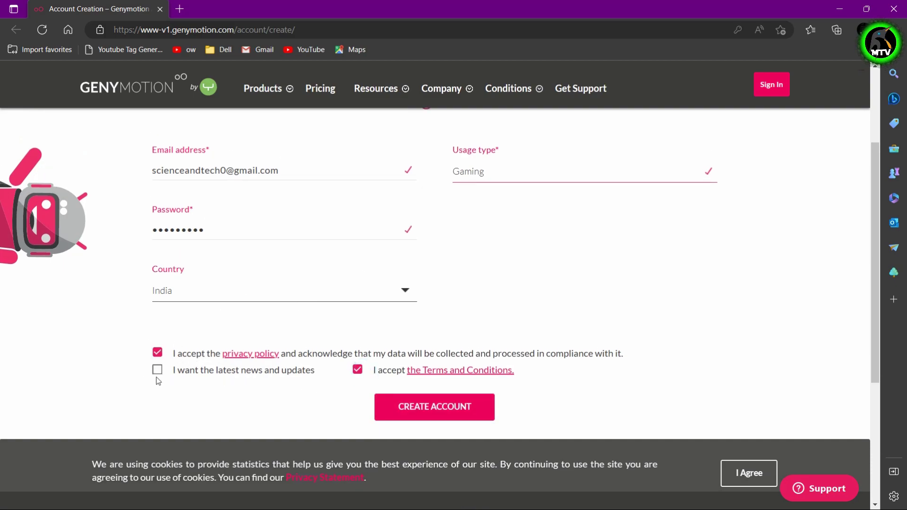
{"action": "left_click", "coordinate": [397, 406]}
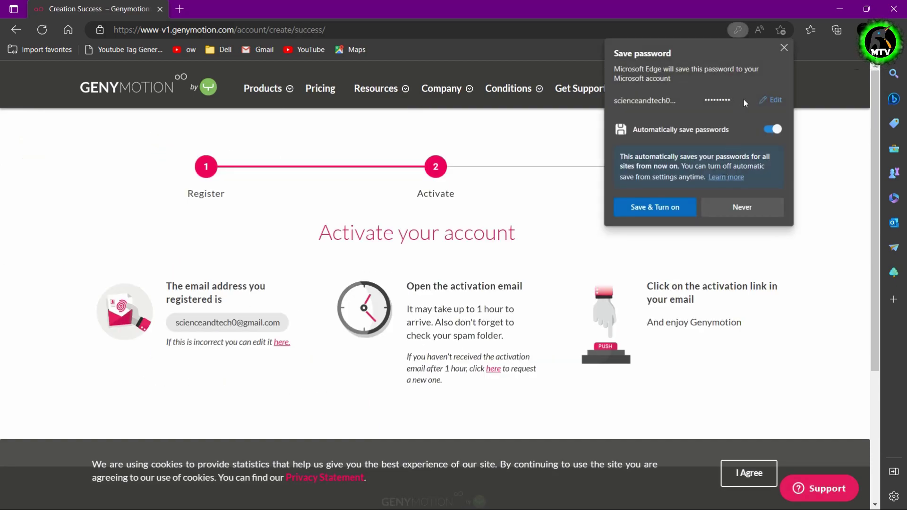
{"action": "left_click", "coordinate": [441, 184]}
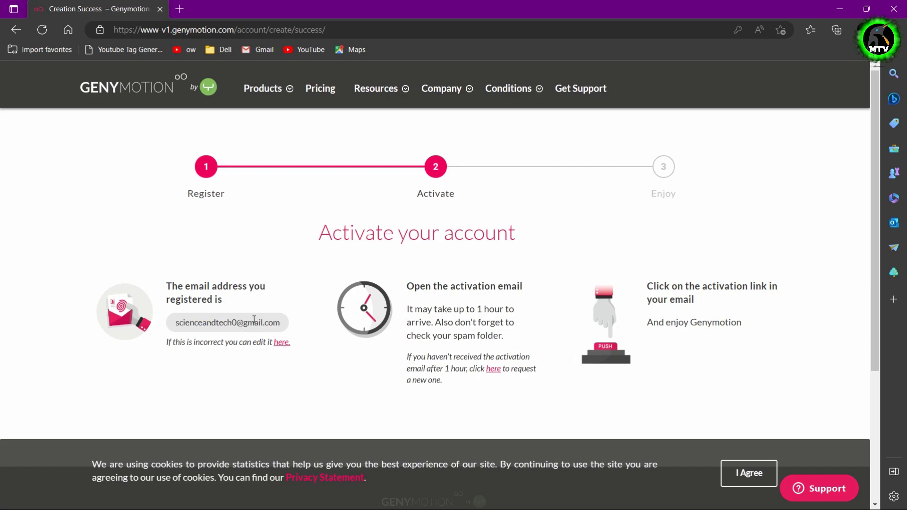
Go to gmail.com in a new browser tab.
{"action": "left_click", "coordinate": [180, 9]}
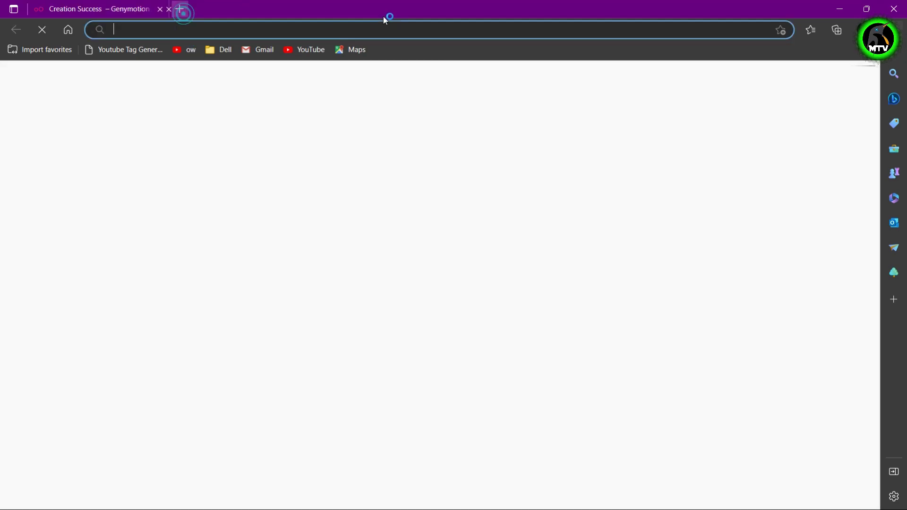
{"action": "type", "text": "gmi"}
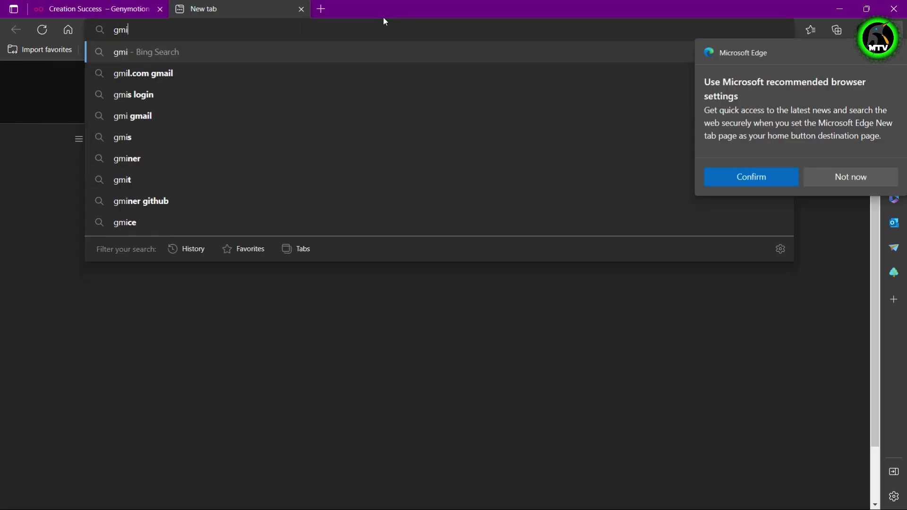
{"action": "key", "text": "BackSpace"}
{"action": "type", "text": "ail"}
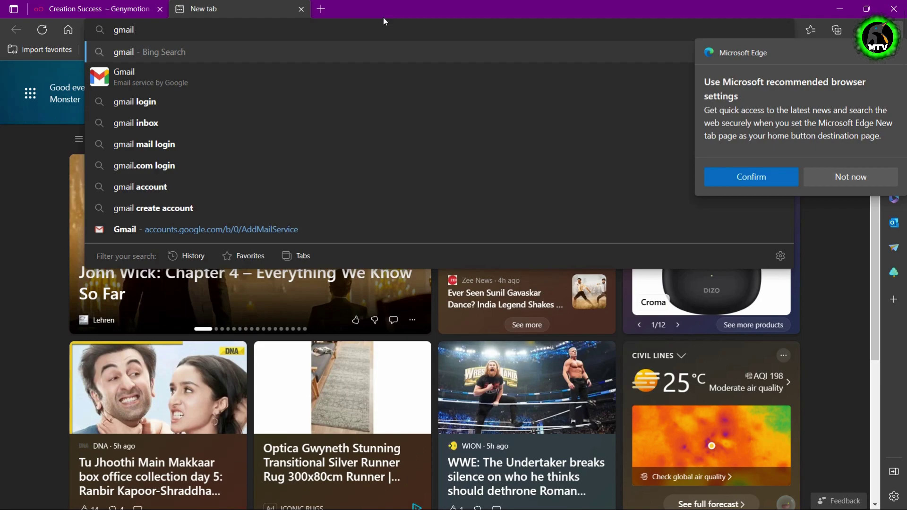
{"action": "type", "text": ".com"}
{"action": "key", "text": "Return"}
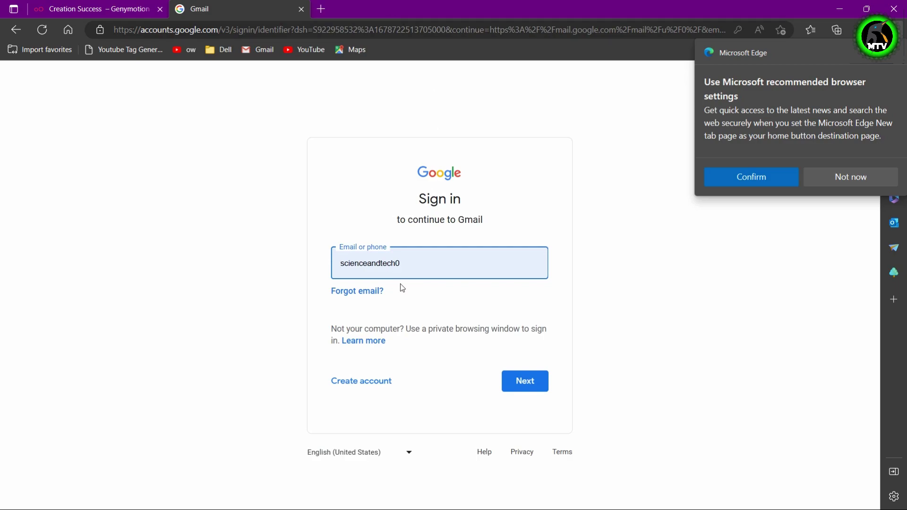
Sign in with the account e-mail and password, dismissing the browser suggestions.
{"action": "left_click", "coordinate": [506, 381]}
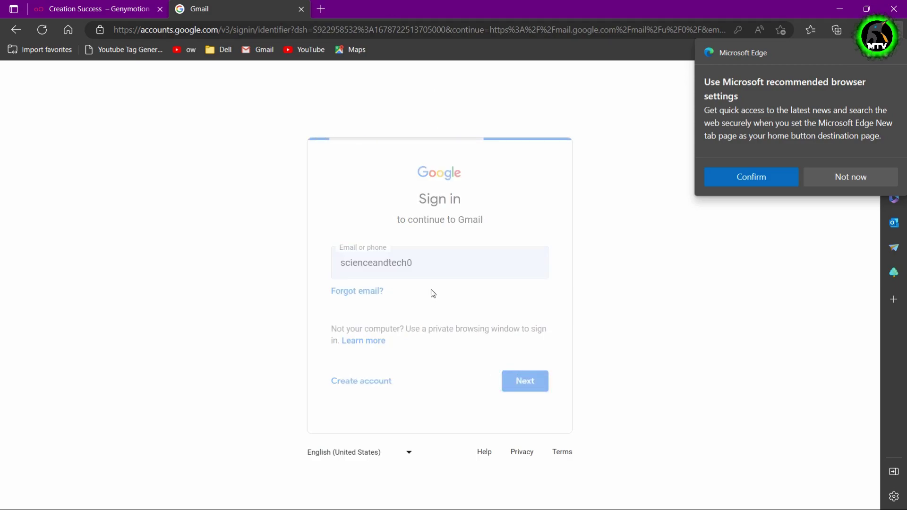
{"action": "type", "text": "•••"}
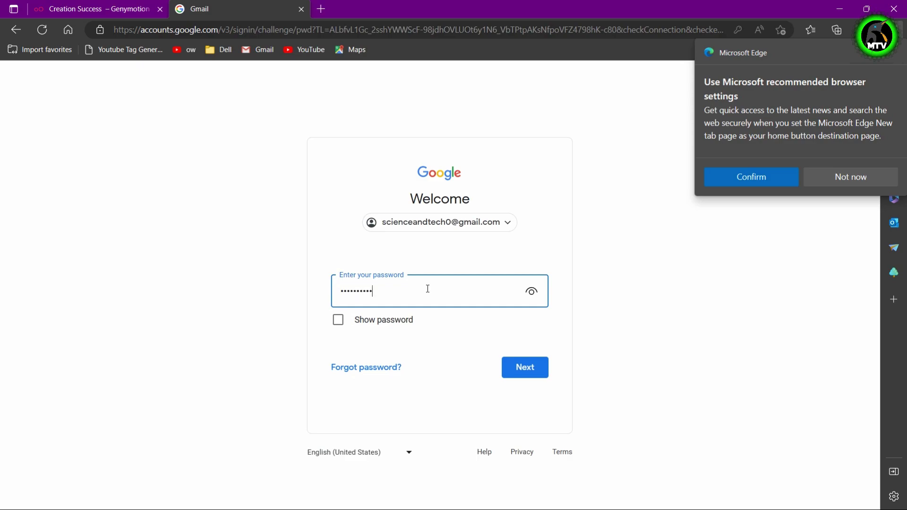
{"action": "left_click", "coordinate": [514, 367]}
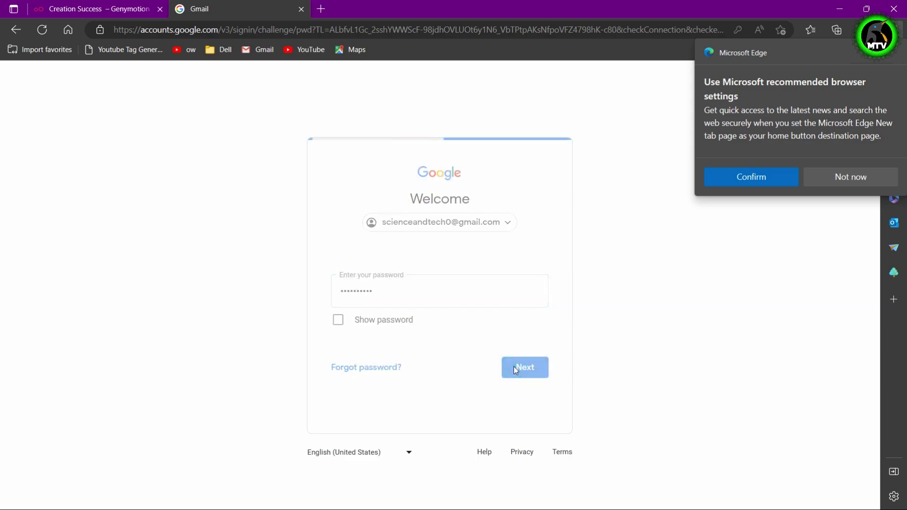
{"action": "left_click", "coordinate": [837, 178]}
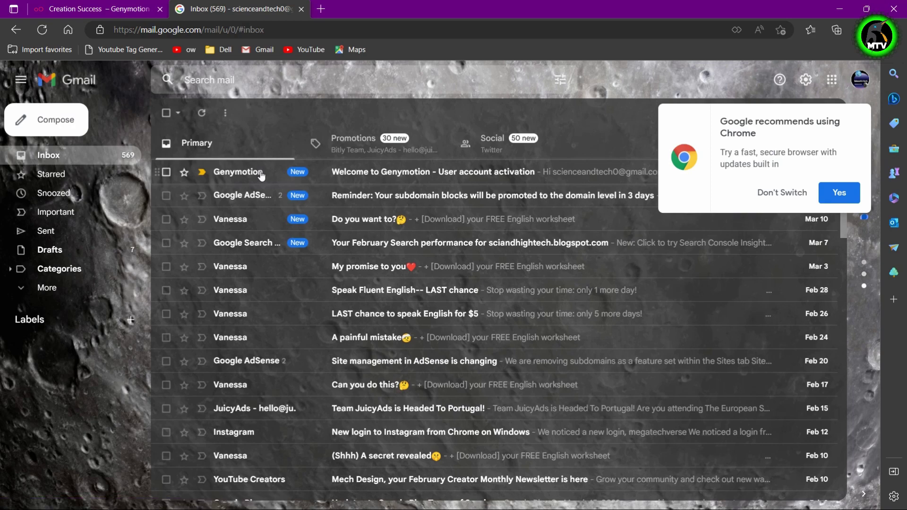
{"action": "left_click", "coordinate": [802, 193]}
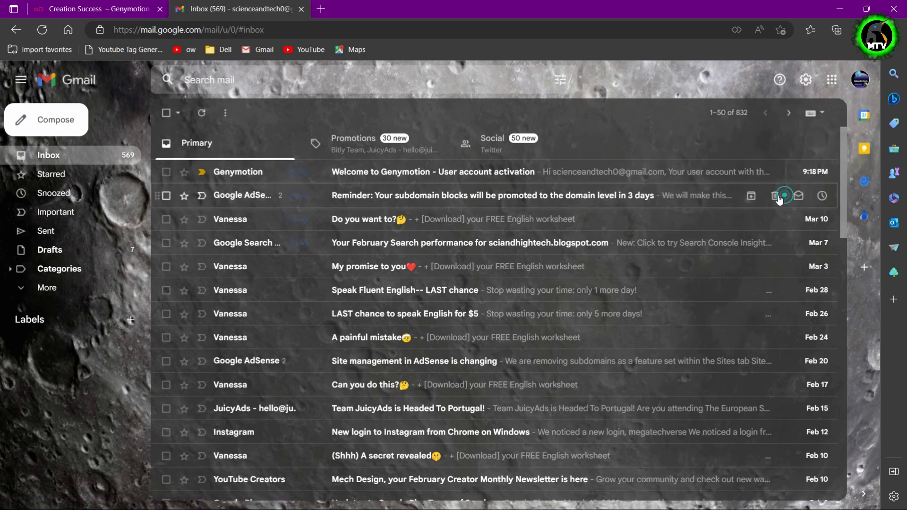
Open the Genymotion activation email, follow its activation link, then return to the Genymotion login window.
{"action": "left_click", "coordinate": [428, 171]}
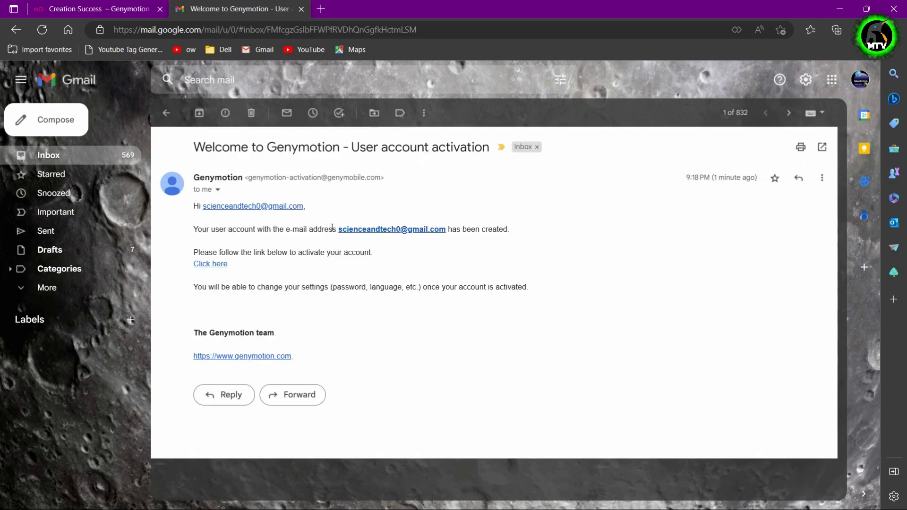
{"action": "left_click", "coordinate": [215, 265]}
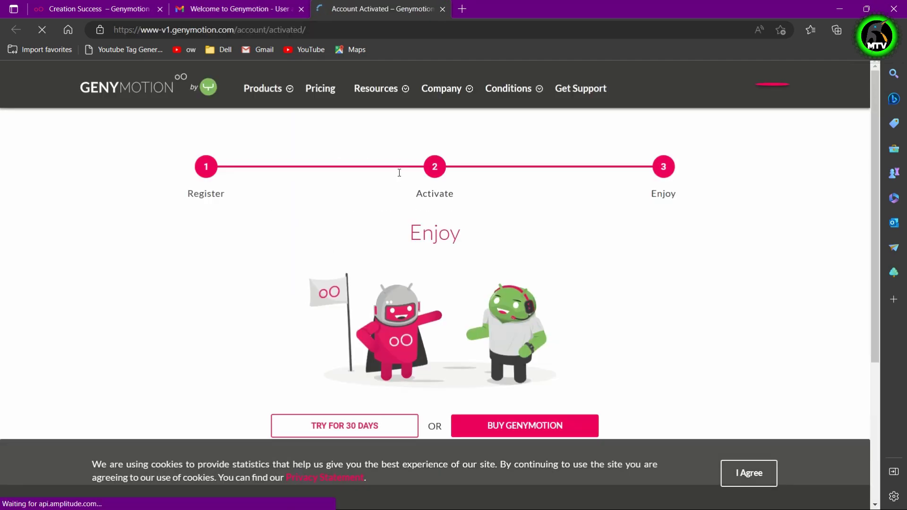
{"action": "scroll", "coordinate": [456, 226], "scroll_direction": "down", "scroll_amount": 2}
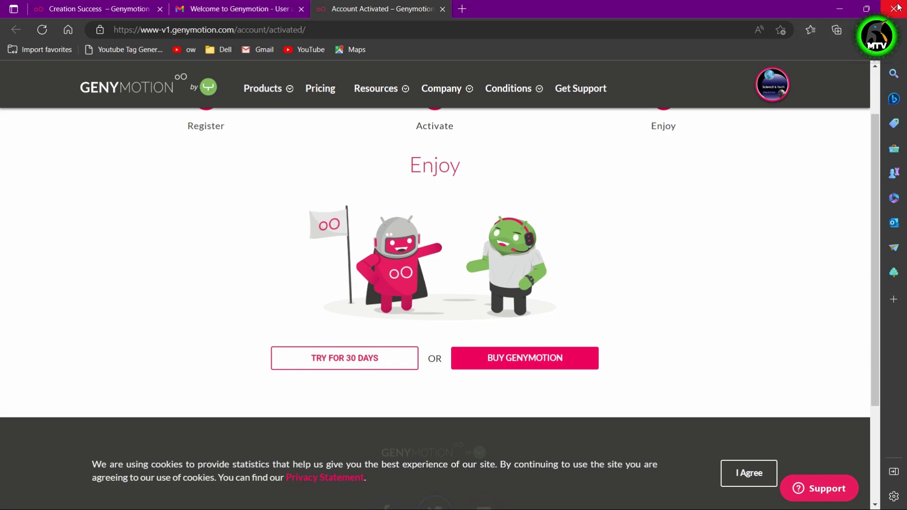
{"action": "left_click", "coordinate": [840, 9]}
{"action": "left_click", "coordinate": [423, 176]}
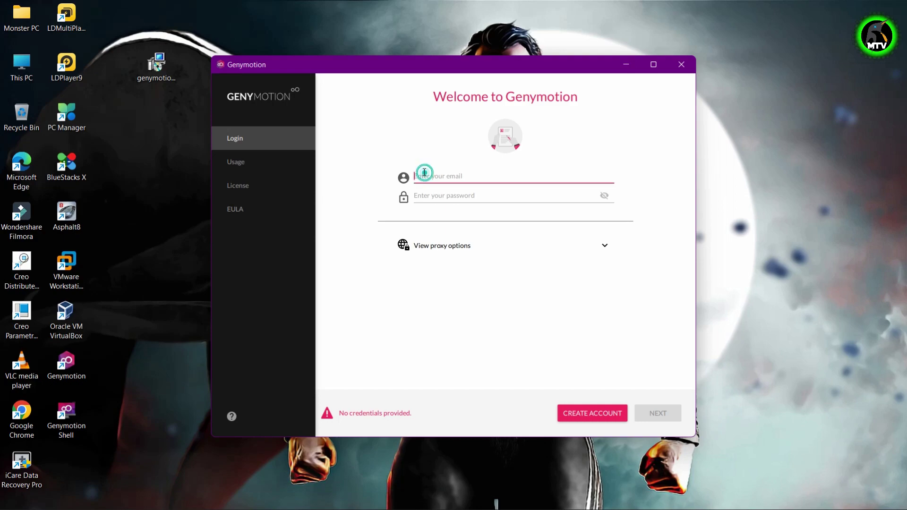
Log in to Genymotion with the new account's e-mail and password.
{"action": "left_click", "coordinate": [431, 198]}
{"action": "type", "text": "*"}
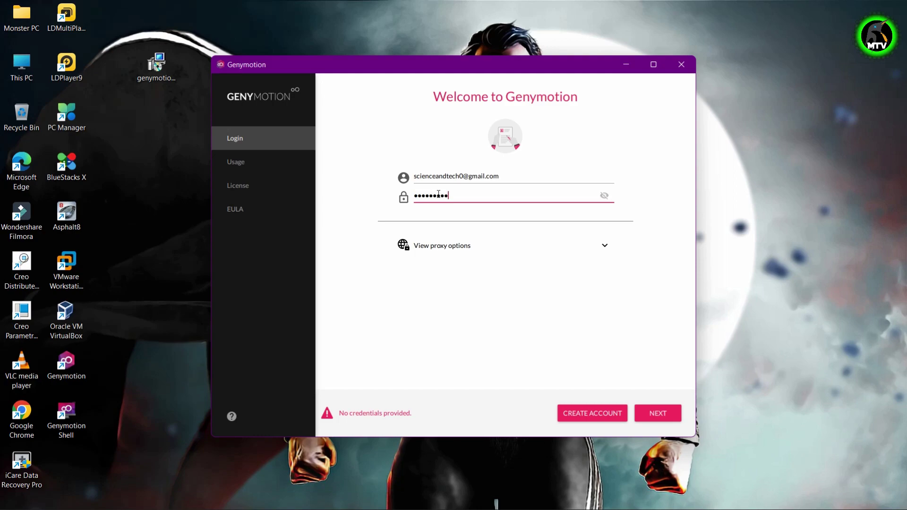
{"action": "left_click", "coordinate": [658, 413]}
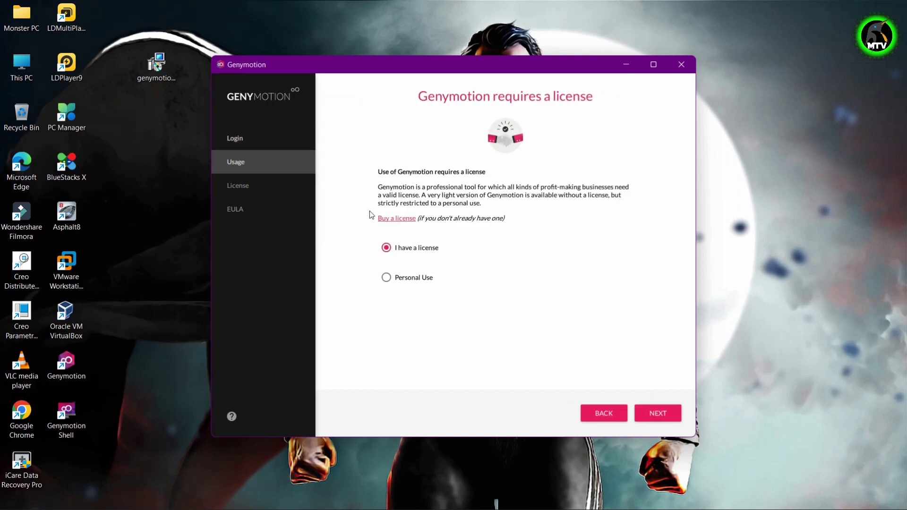
Choose personal use, agree to its conditions, and accept the end user license agreement.
{"action": "left_click", "coordinate": [412, 280]}
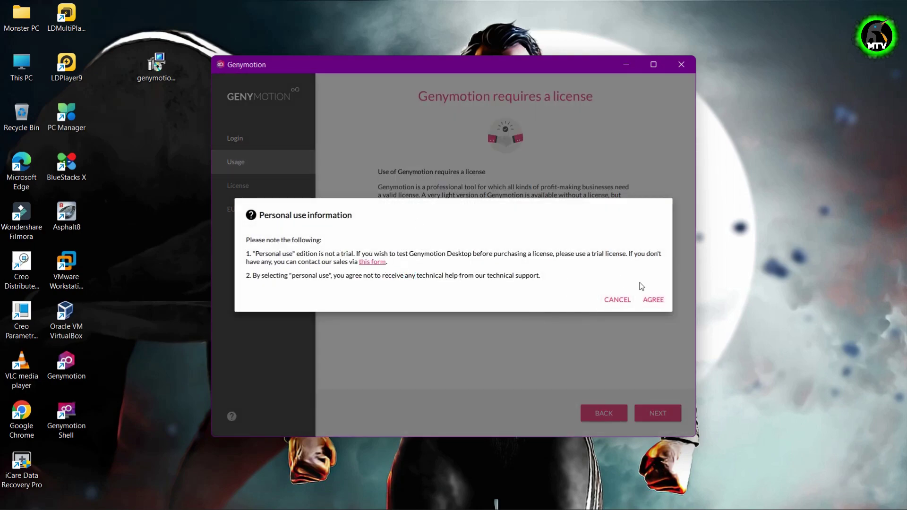
{"action": "left_click", "coordinate": [655, 303]}
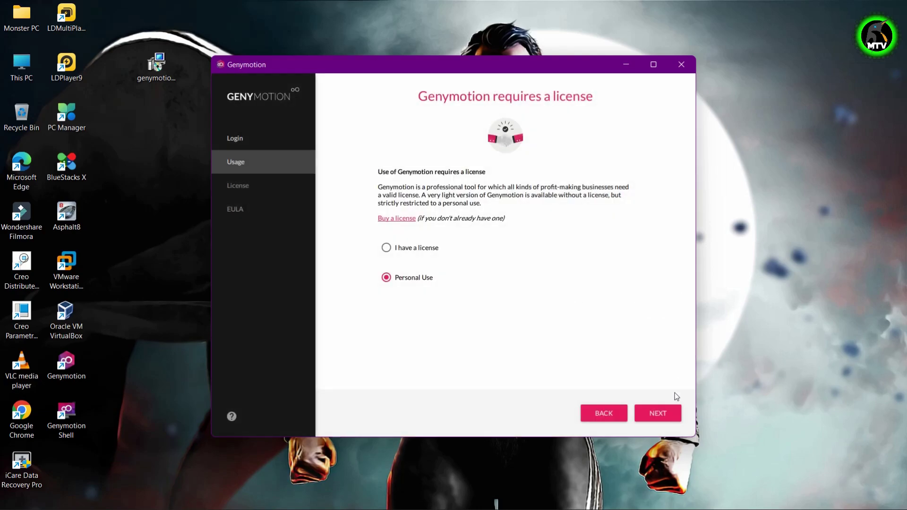
{"action": "left_click", "coordinate": [658, 413]}
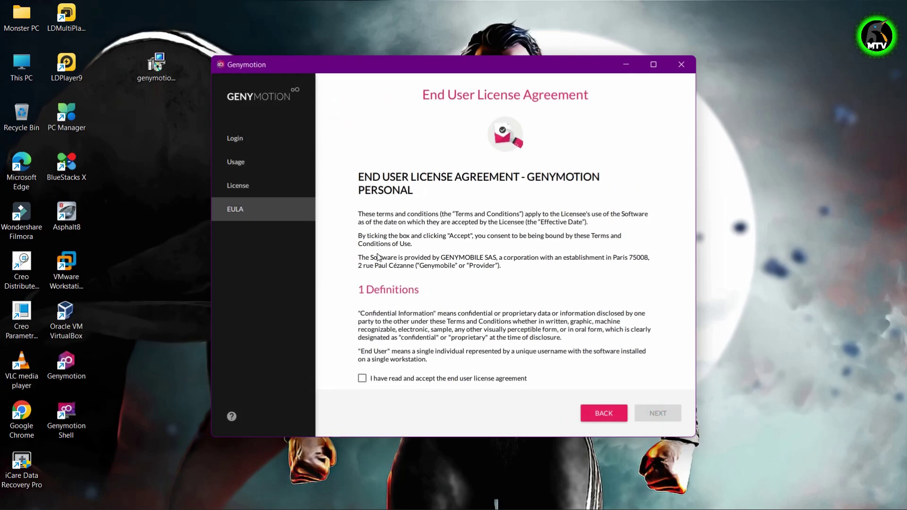
{"action": "scroll", "coordinate": [396, 283], "scroll_direction": "down", "scroll_amount": 6}
{"action": "scroll", "coordinate": [396, 283], "scroll_direction": "down", "scroll_amount": 15}
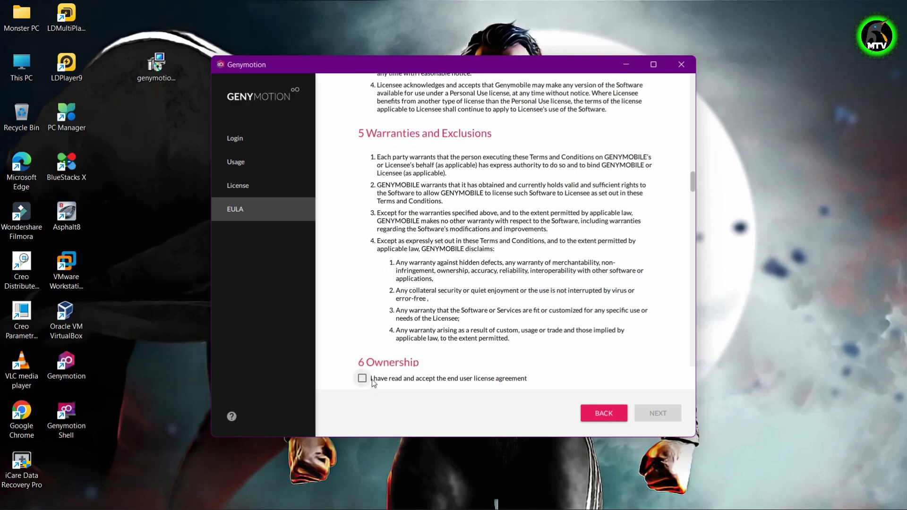
{"action": "left_click", "coordinate": [363, 378]}
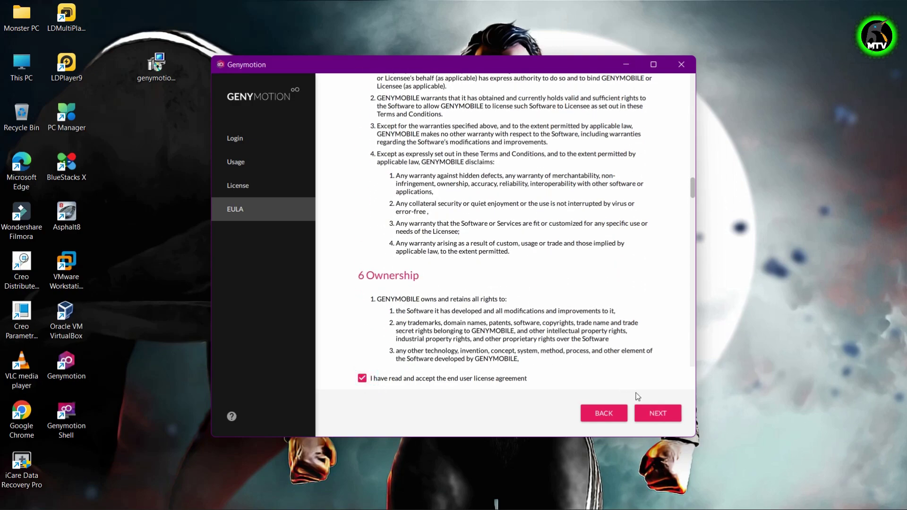
{"action": "left_click", "coordinate": [671, 419]}
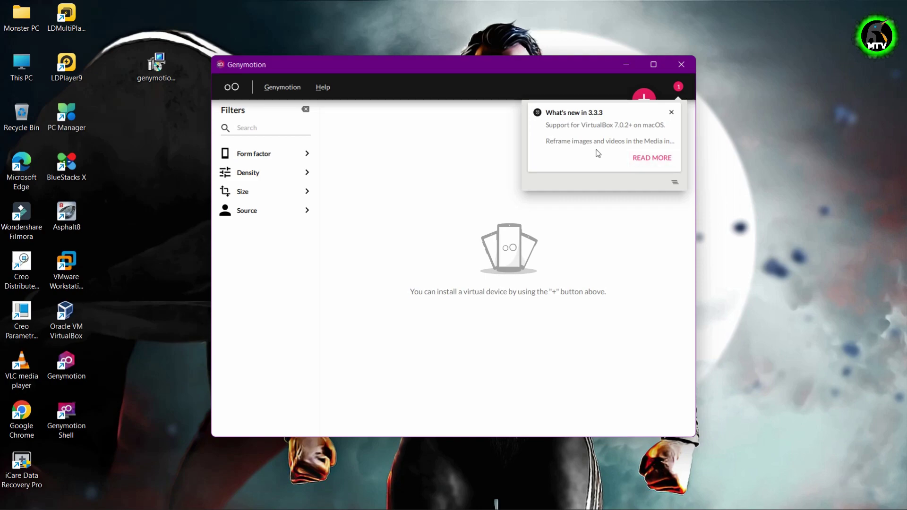
Dismiss the What's new notice and expand Form factor, leaving Phone and Tablet unticked.
{"action": "left_click", "coordinate": [678, 86]}
{"action": "left_click", "coordinate": [678, 86]}
{"action": "left_click", "coordinate": [678, 87]}
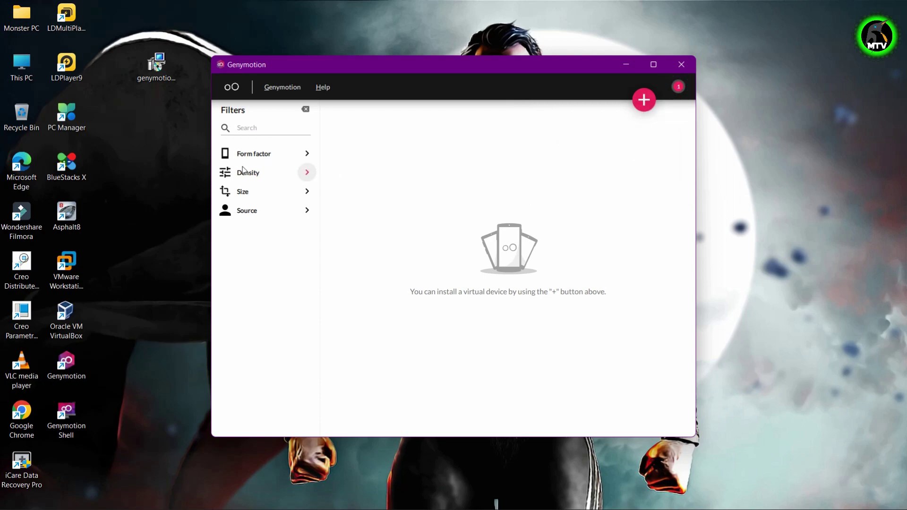
{"action": "left_click", "coordinate": [289, 152]}
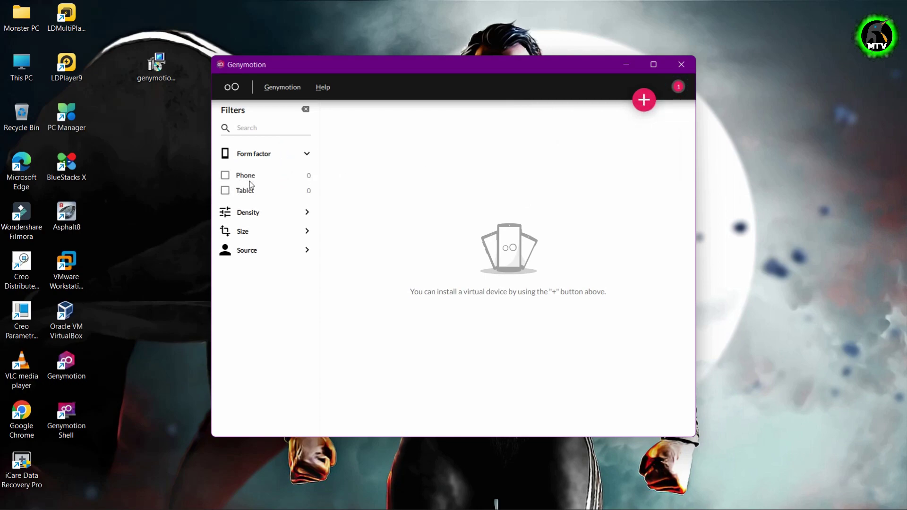
{"action": "left_click", "coordinate": [245, 177]}
{"action": "left_click", "coordinate": [245, 191]}
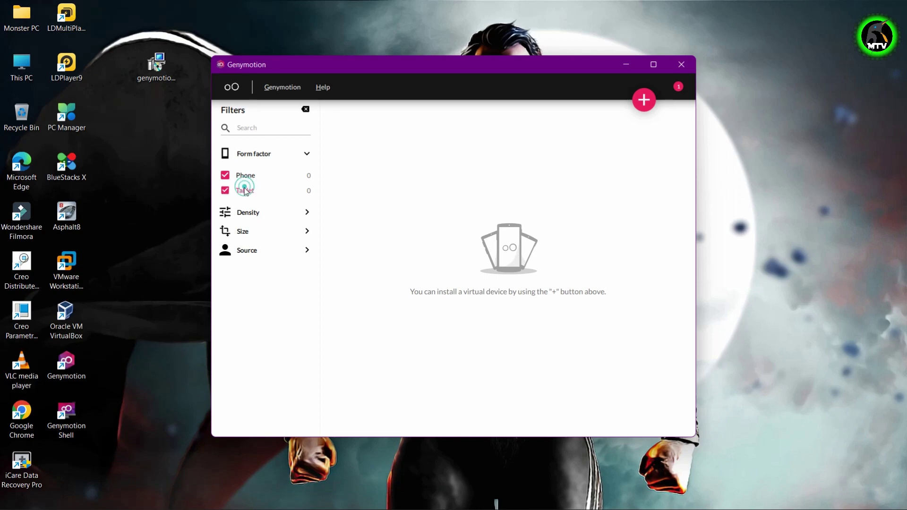
{"action": "left_click", "coordinate": [244, 175]}
{"action": "left_click", "coordinate": [244, 190]}
Expand the Density, Size and Source filters.
{"action": "left_click", "coordinate": [251, 215]}
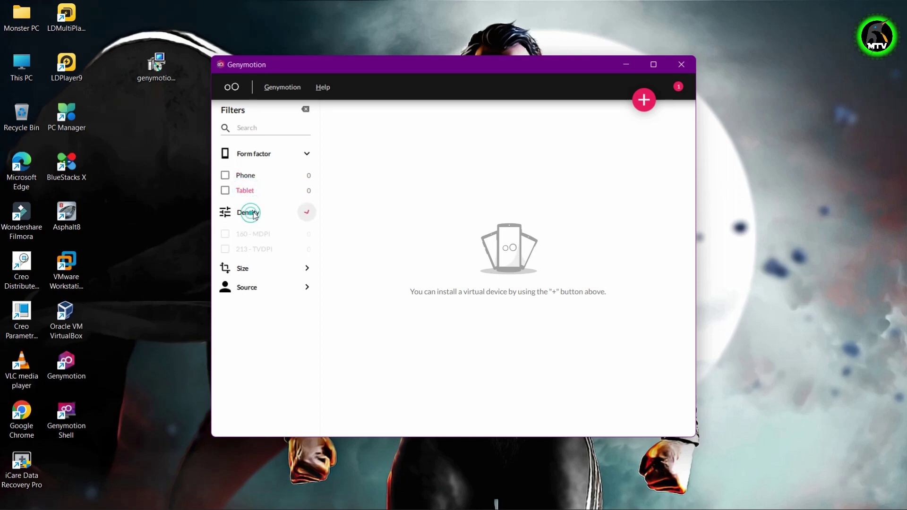
{"action": "scroll", "coordinate": [265, 283], "scroll_direction": "down", "scroll_amount": 1}
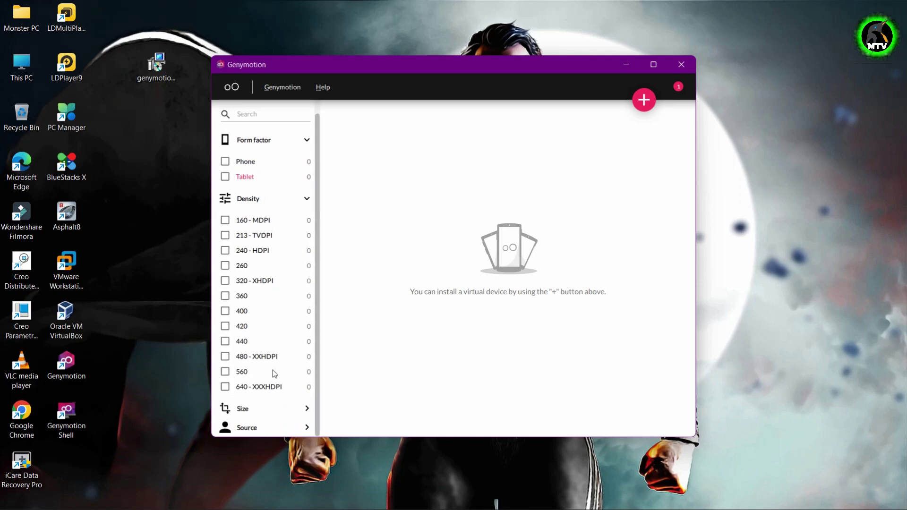
{"action": "left_click", "coordinate": [247, 411]}
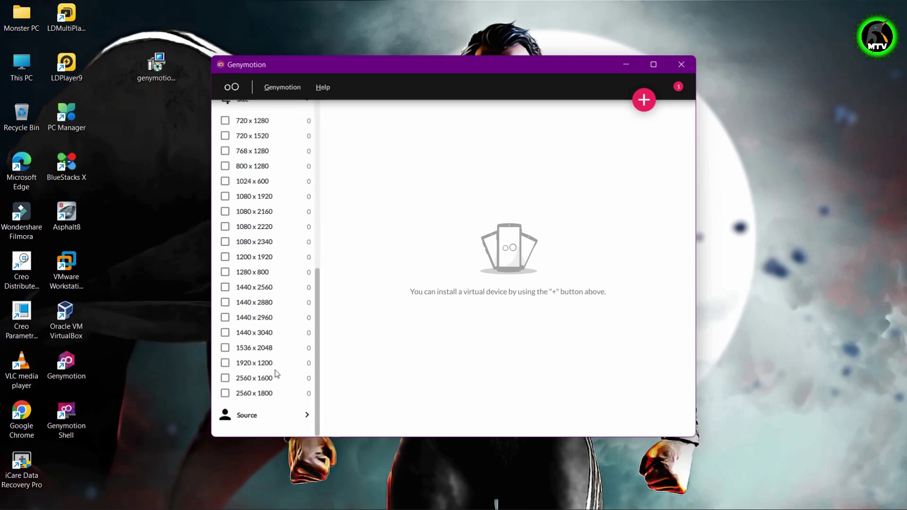
{"action": "left_click", "coordinate": [246, 428]}
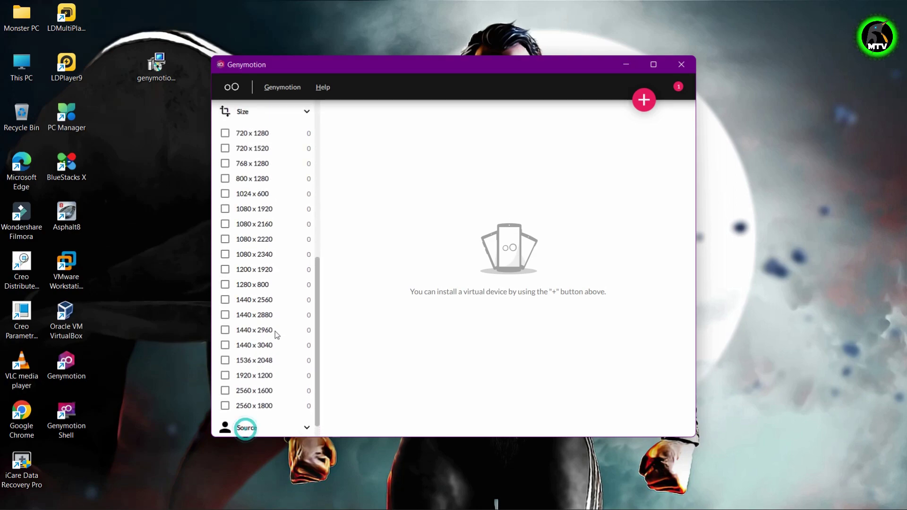
{"action": "scroll", "coordinate": [265, 411], "scroll_direction": "up", "scroll_amount": 12}
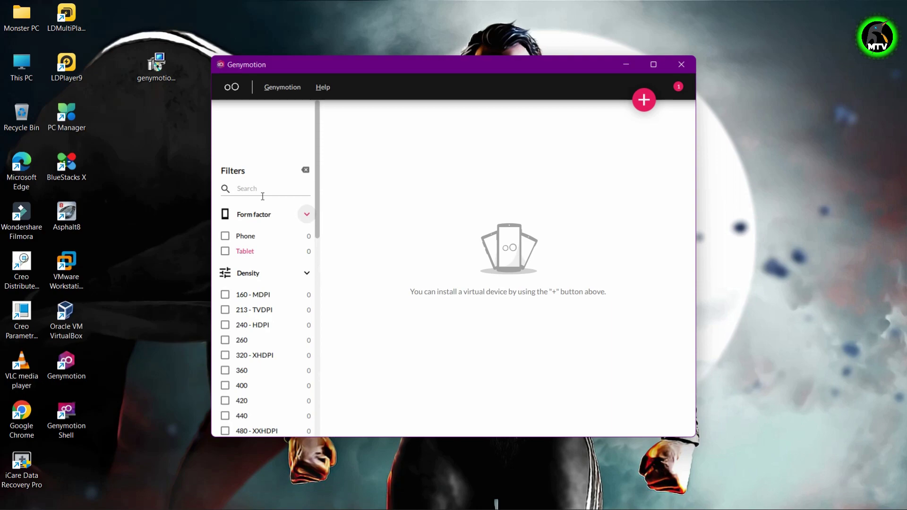
{"action": "left_click", "coordinate": [274, 85]}
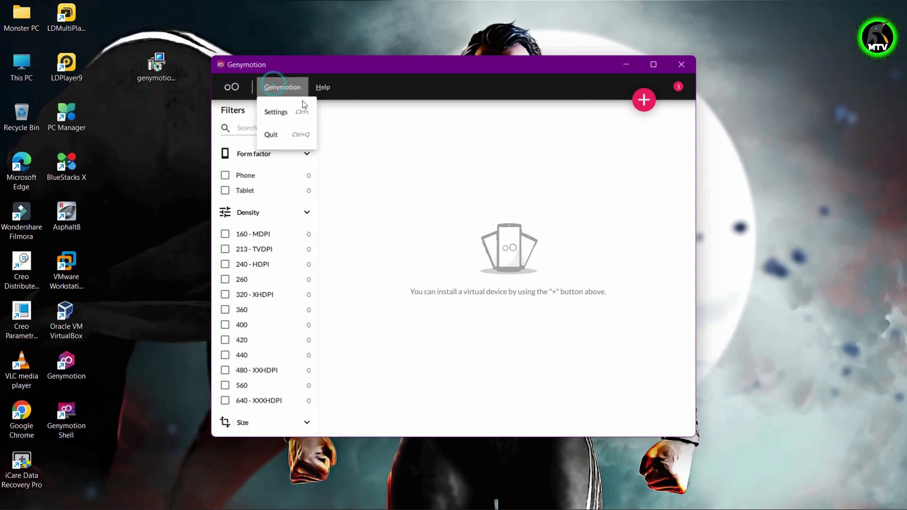
Browse the Account, Network, Hypervisor, ADB, Device and Misc settings pages, then close Settings.
{"action": "left_click", "coordinate": [301, 124]}
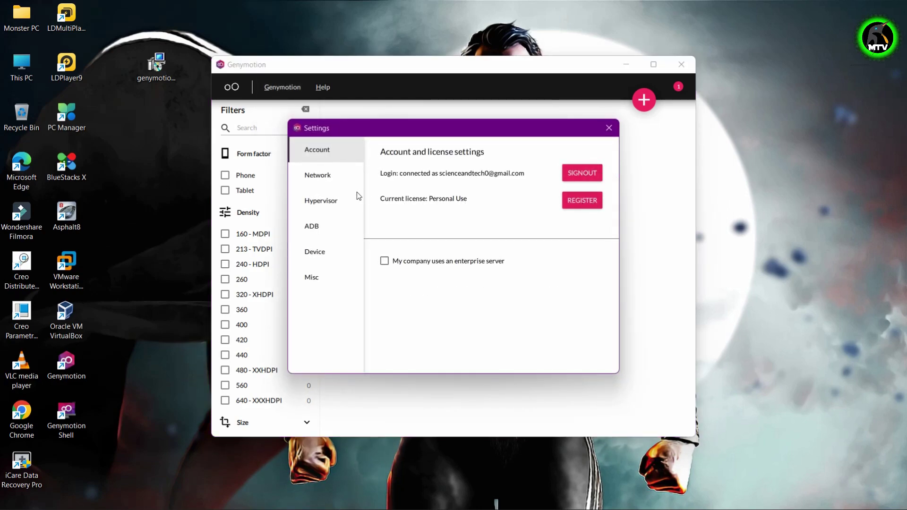
{"action": "left_click", "coordinate": [342, 178]}
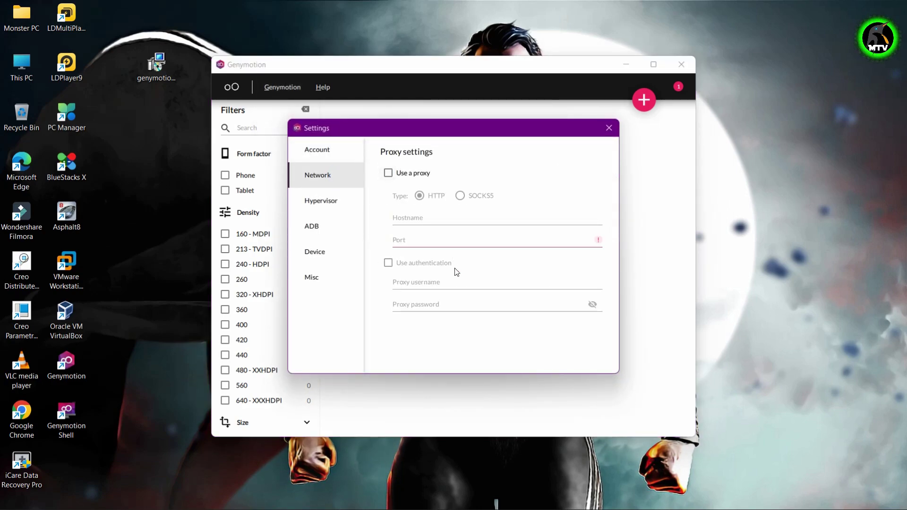
{"action": "left_click", "coordinate": [335, 204]}
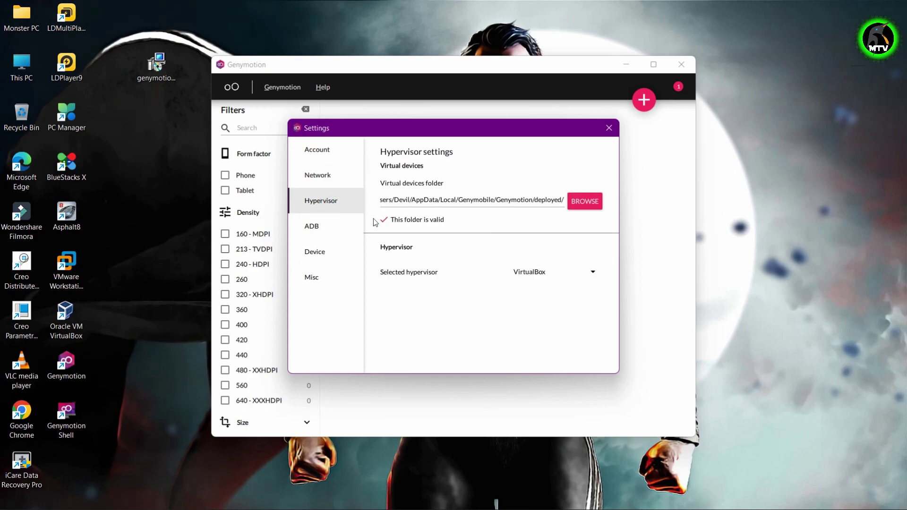
{"action": "left_click", "coordinate": [321, 231]}
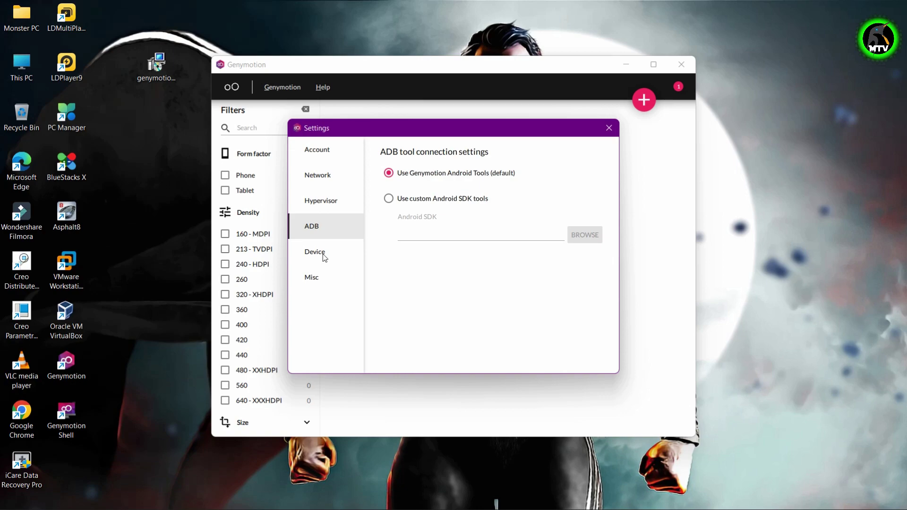
{"action": "left_click", "coordinate": [324, 256]}
{"action": "left_click", "coordinate": [321, 282]}
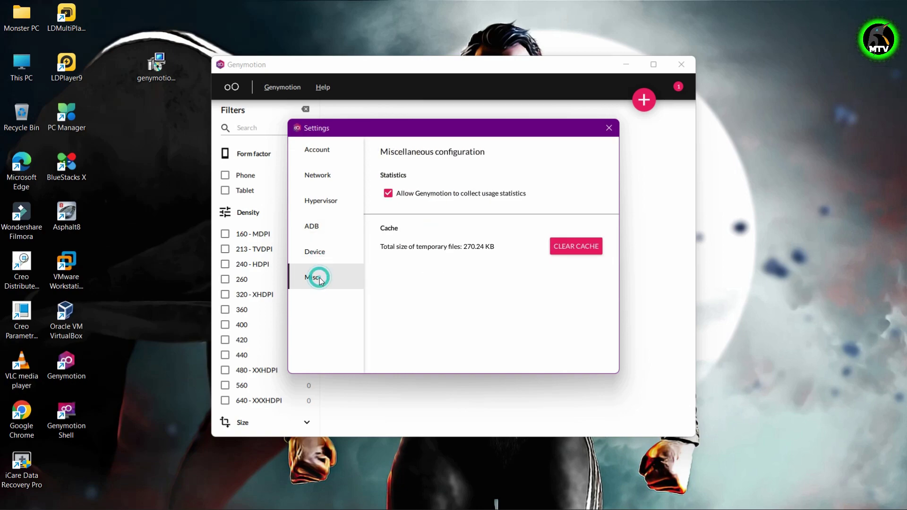
{"action": "left_click", "coordinate": [328, 258]}
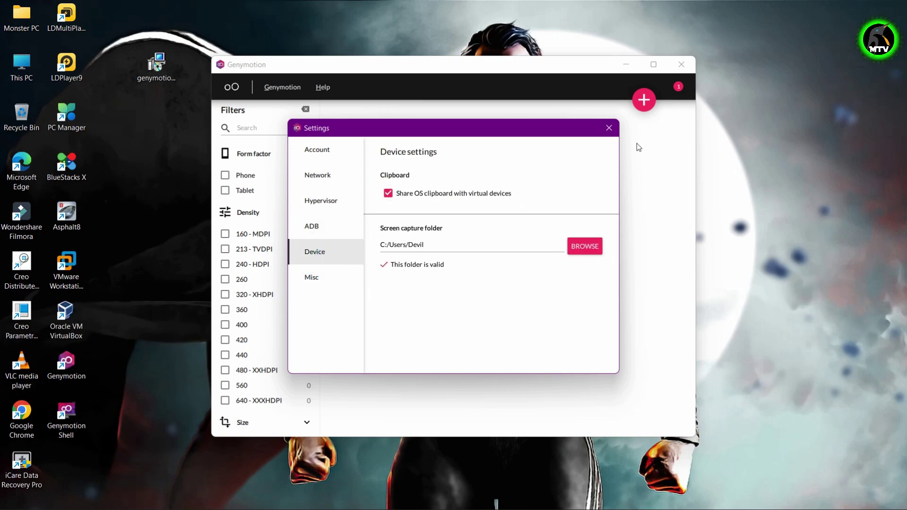
{"action": "left_click", "coordinate": [613, 133]}
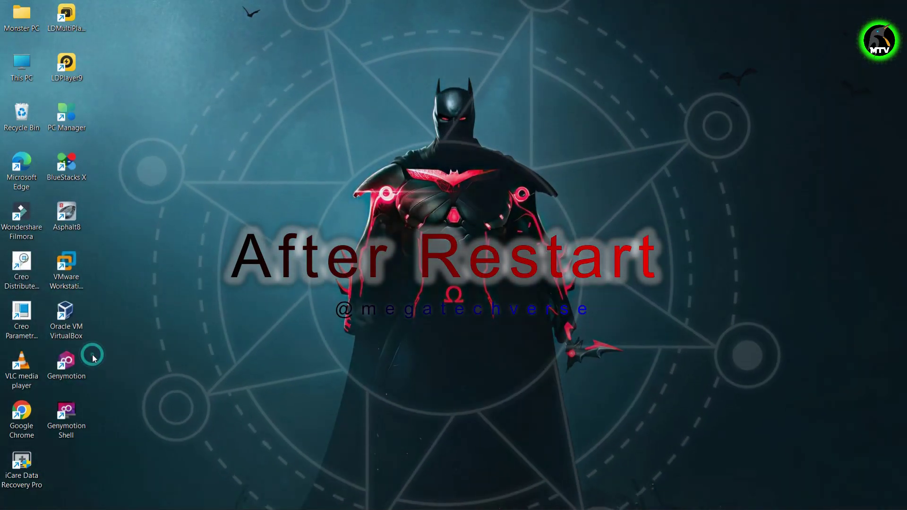
Bring up the Start menu's power options, then dismiss them and the app launcher.
{"action": "left_click", "coordinate": [79, 359]}
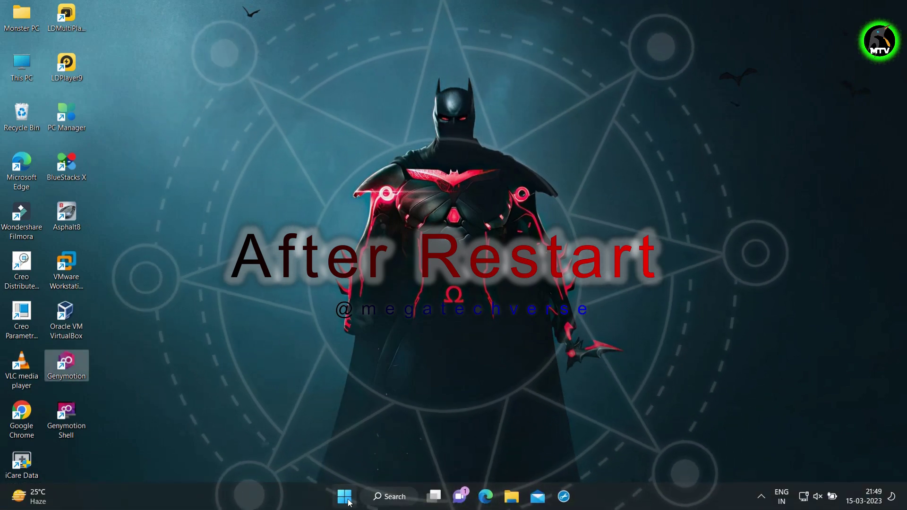
{"action": "left_click", "coordinate": [346, 499]}
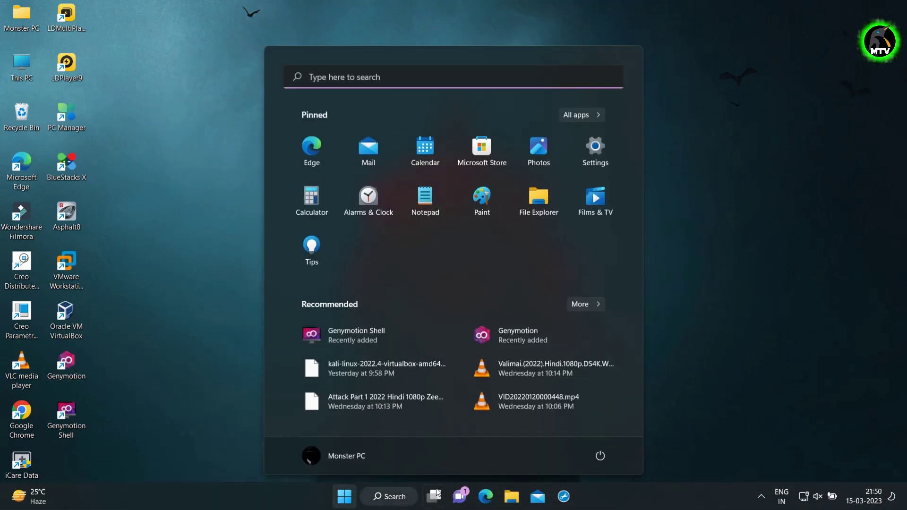
{"action": "left_click", "coordinate": [603, 457]}
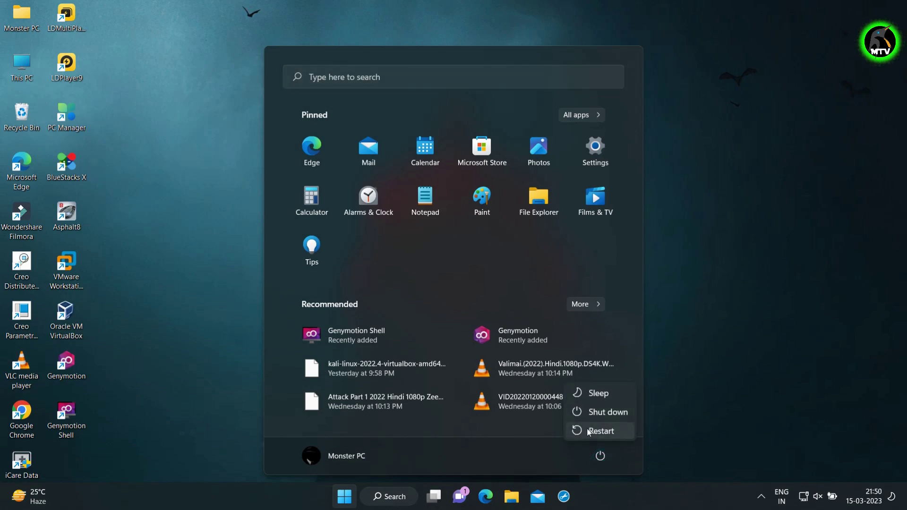
{"action": "key", "text": "Escape"}
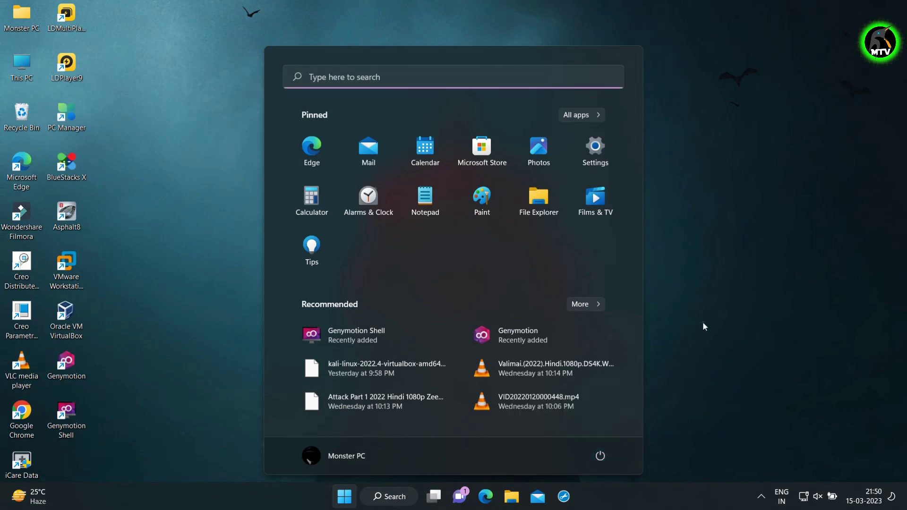
{"action": "key", "text": "Escape"}
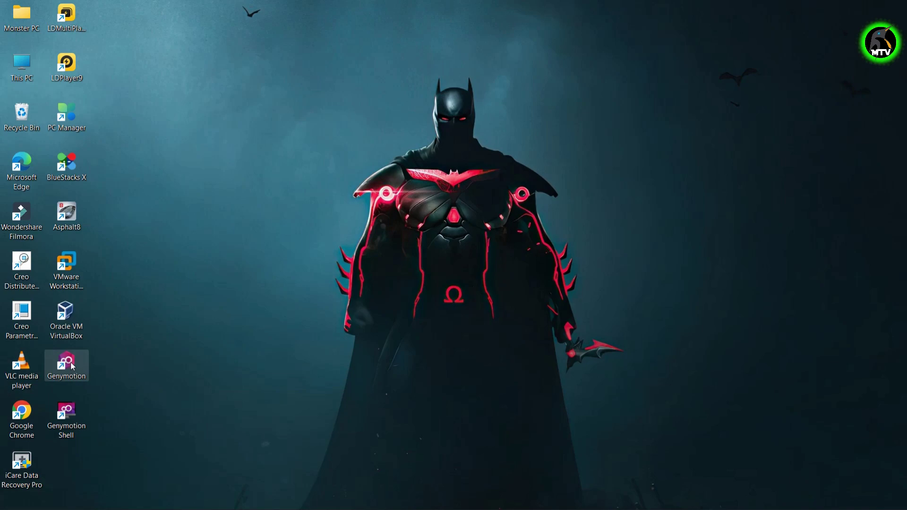
Relaunch Genymotion from its desktop shortcut and start adding a new virtual device.
{"action": "double_click", "coordinate": [68, 361]}
{"action": "right_click", "coordinate": [73, 368]}
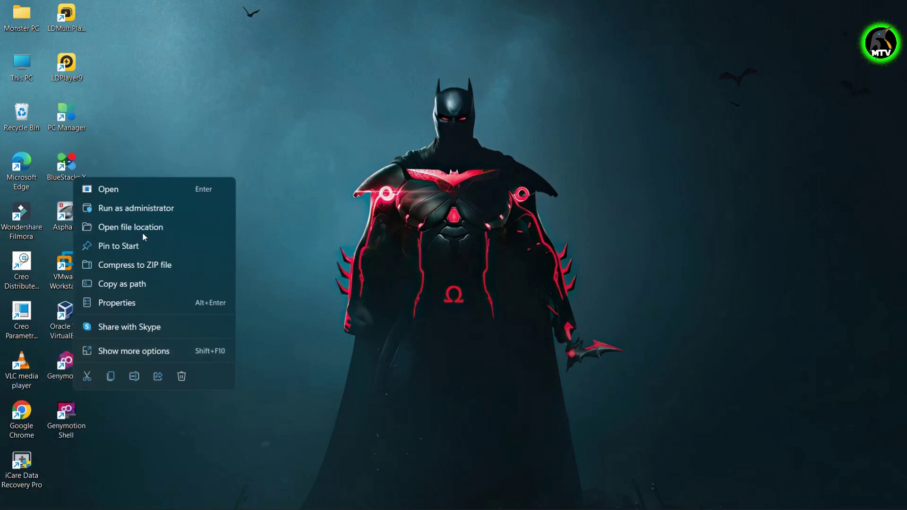
{"action": "left_click", "coordinate": [126, 192]}
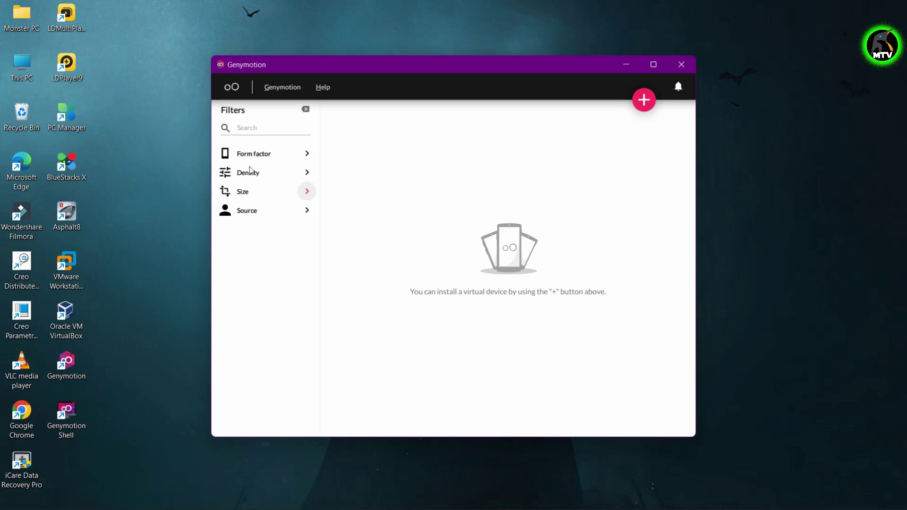
{"action": "left_click", "coordinate": [638, 99]}
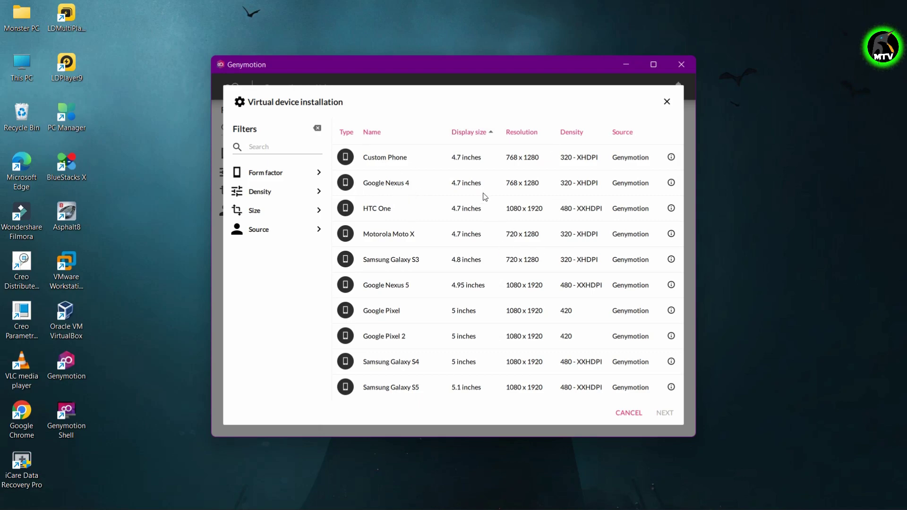
Choose the Google Nexus 4 template and continue to its General settings.
{"action": "left_click", "coordinate": [456, 181]}
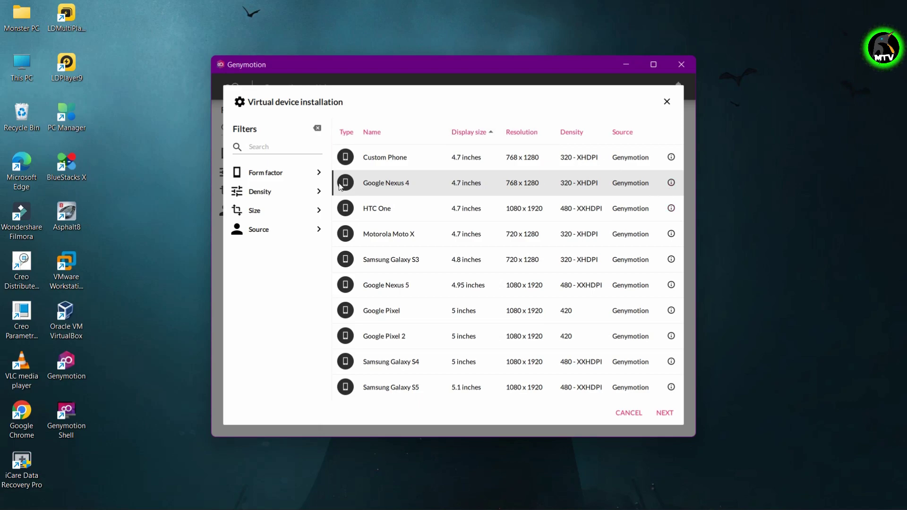
{"action": "left_click", "coordinate": [665, 413]}
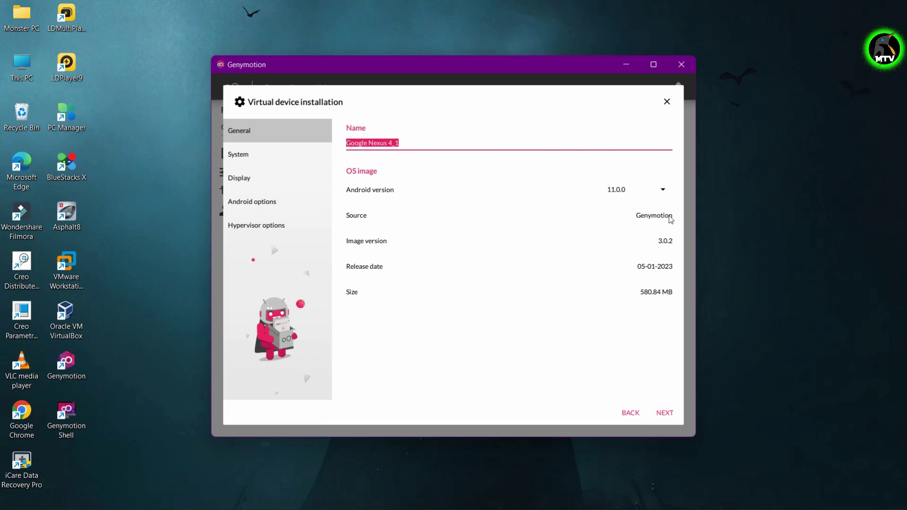
Set the Android version to 9.0.0 and proceed to the System page.
{"action": "left_click", "coordinate": [652, 191]}
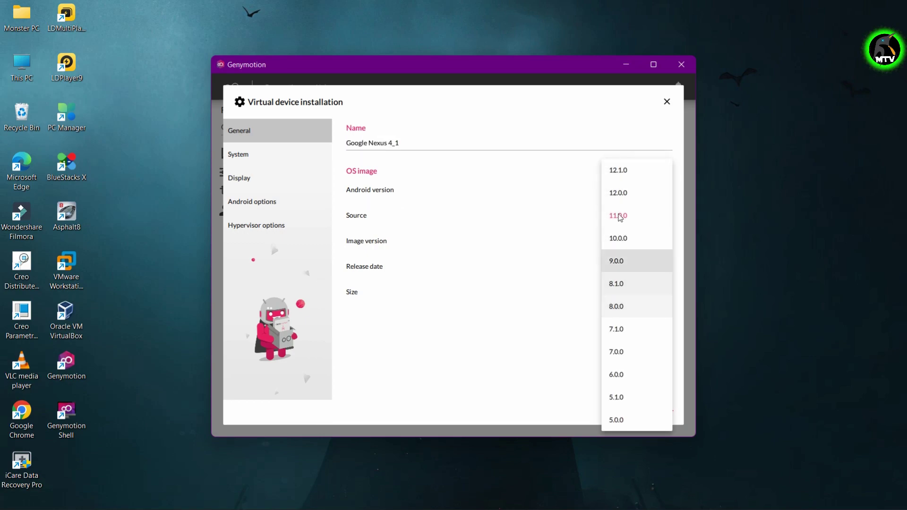
{"action": "left_click", "coordinate": [634, 260]}
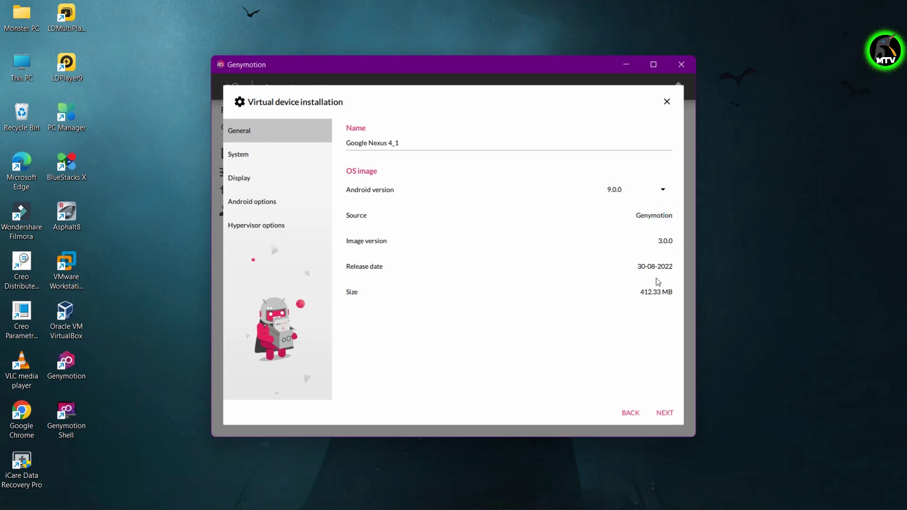
{"action": "left_click", "coordinate": [667, 412]}
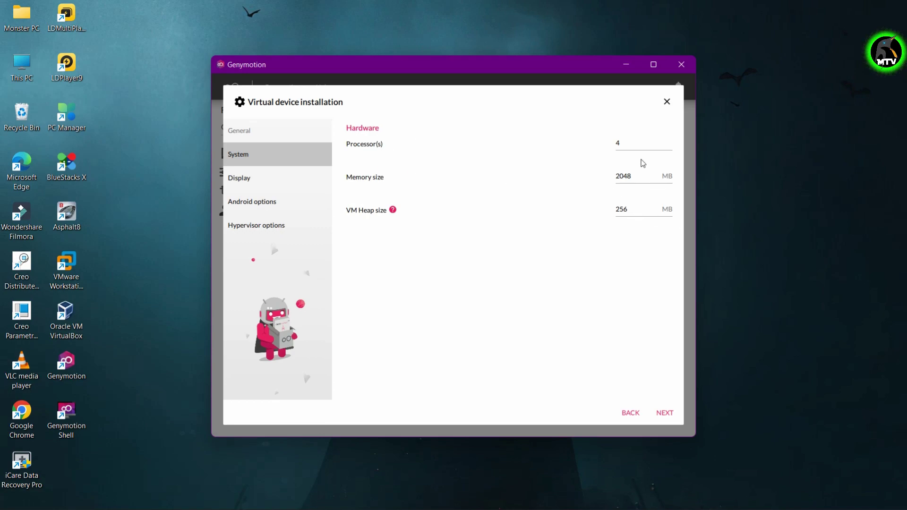
Keep the default hardware, 768 × 1280 display and Android options, then install the device.
{"action": "left_click", "coordinate": [665, 414]}
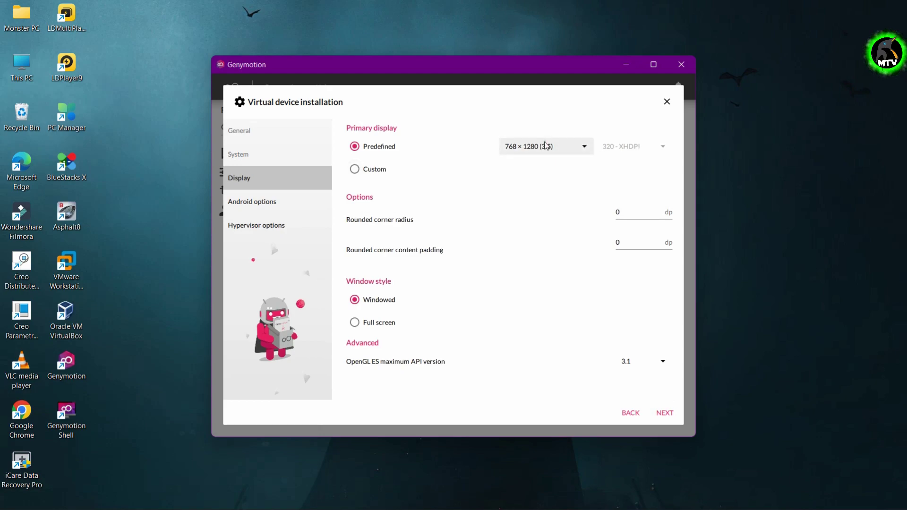
{"action": "left_click", "coordinate": [588, 148]}
{"action": "left_click", "coordinate": [444, 149]}
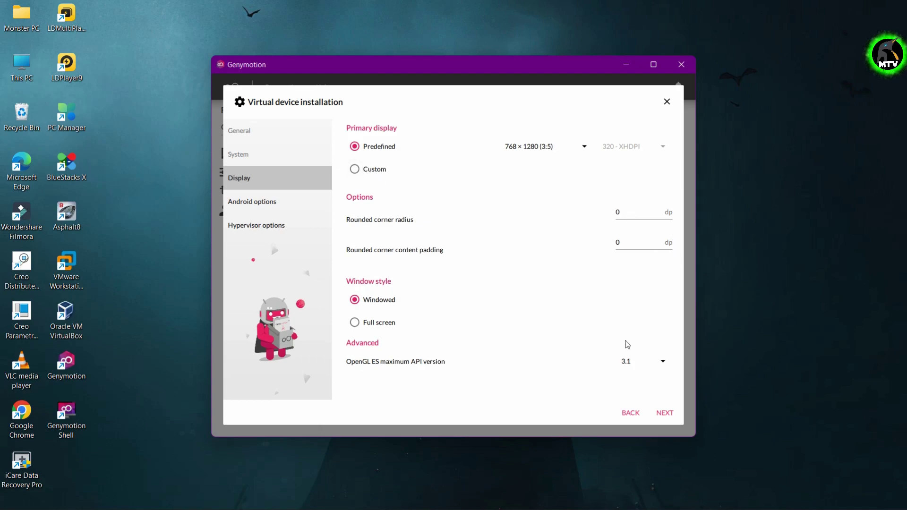
{"action": "left_click", "coordinate": [664, 412]}
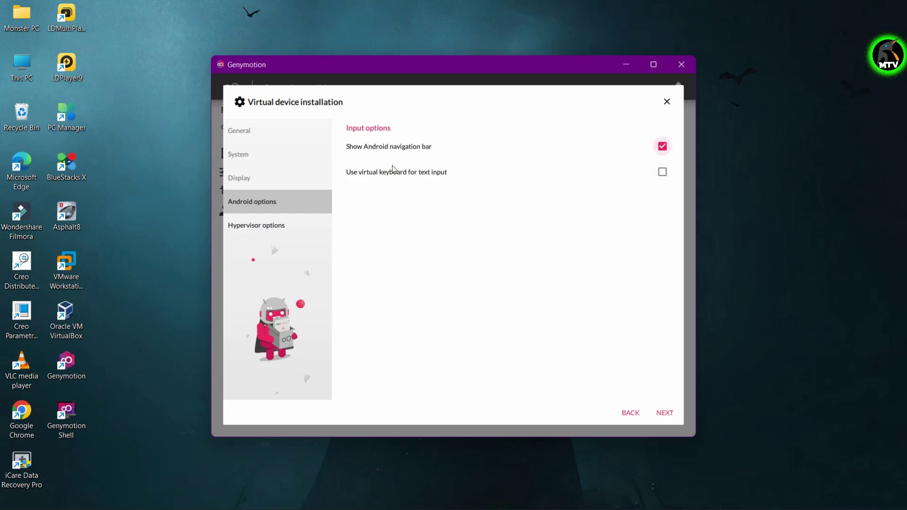
{"action": "left_click", "coordinate": [664, 412]}
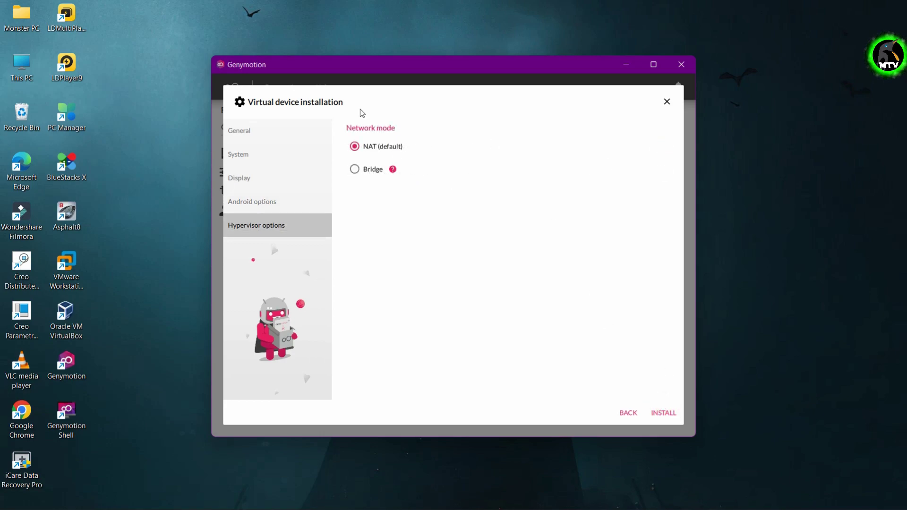
{"action": "left_click", "coordinate": [657, 420]}
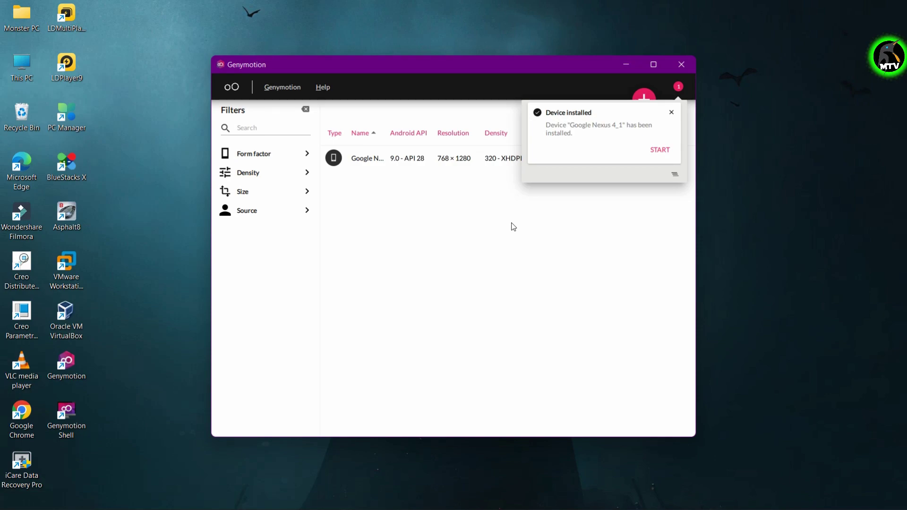
Dismiss the Device installed notice and boot the Google Nexus 4_1 device.
{"action": "left_click", "coordinate": [672, 112]}
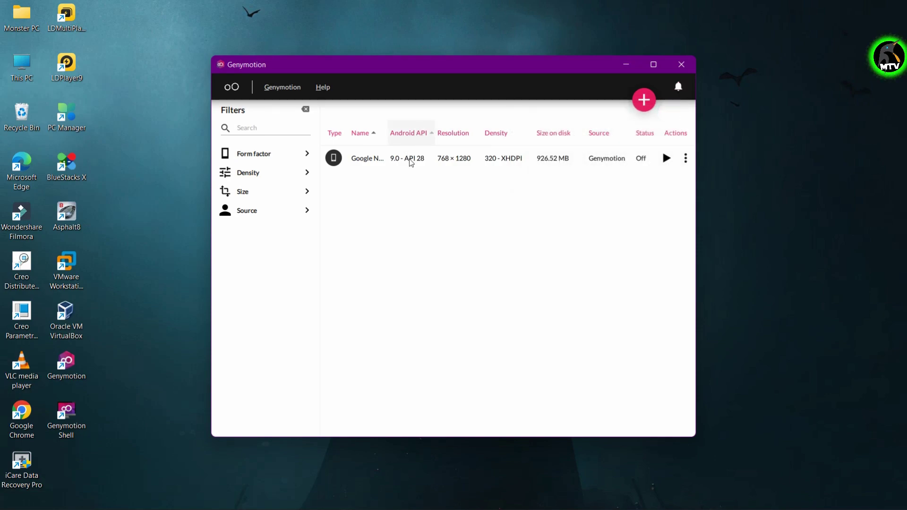
{"action": "left_click", "coordinate": [666, 159]}
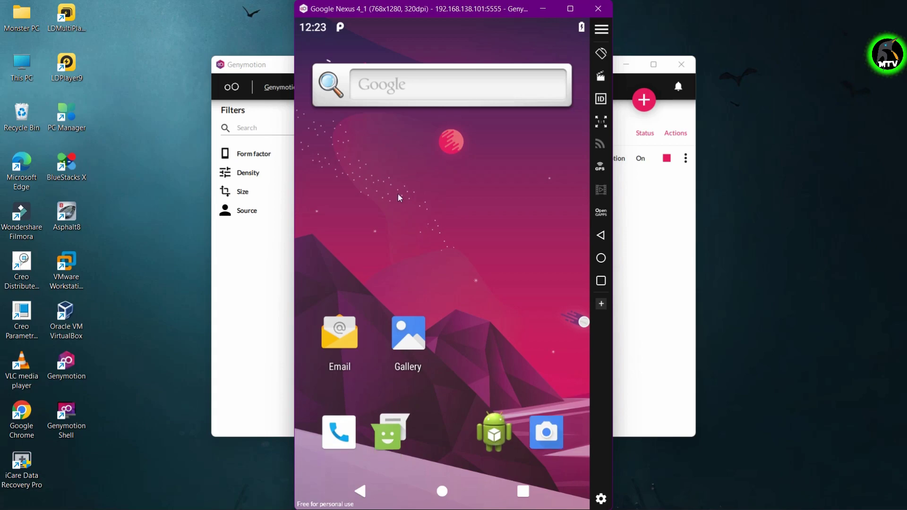
Open the app drawer, try Dev Settings, and expand then close quick settings.
{"action": "left_click", "coordinate": [451, 476]}
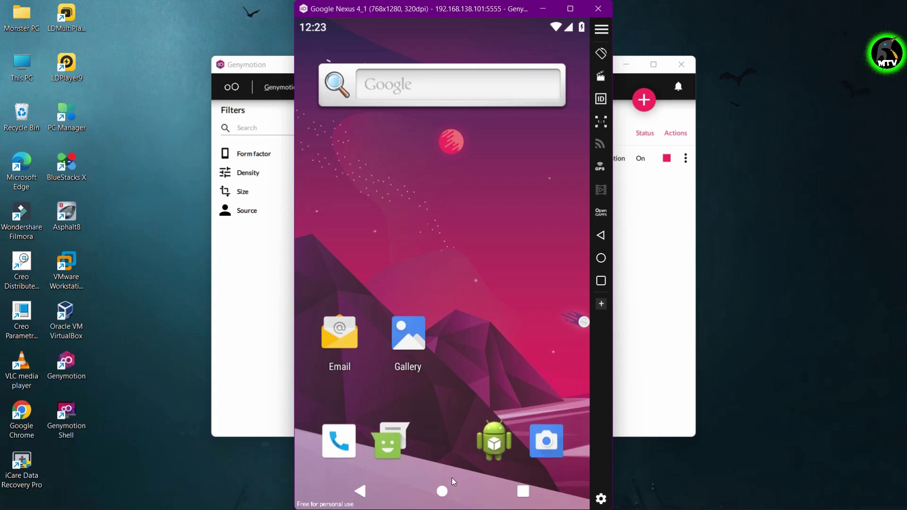
{"action": "left_click_drag", "start_coordinate": [442, 412], "coordinate": [450, 186]}
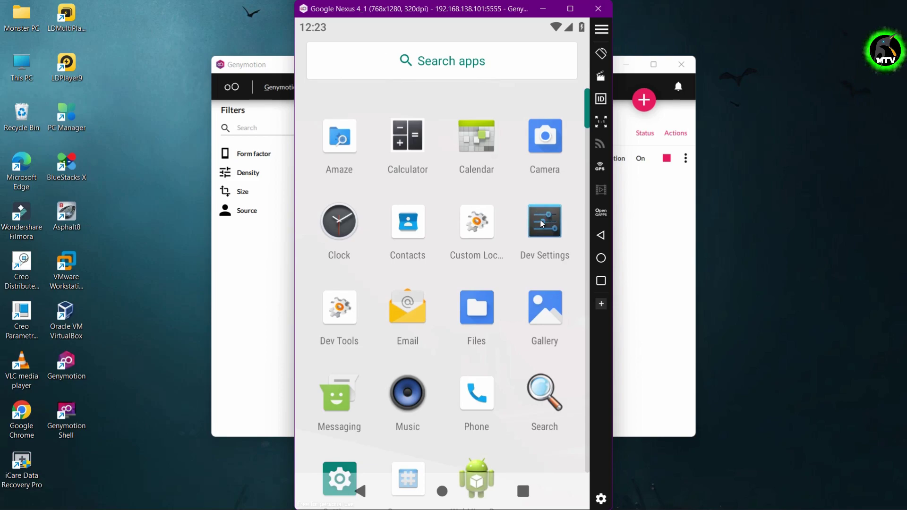
{"action": "left_click", "coordinate": [543, 224]}
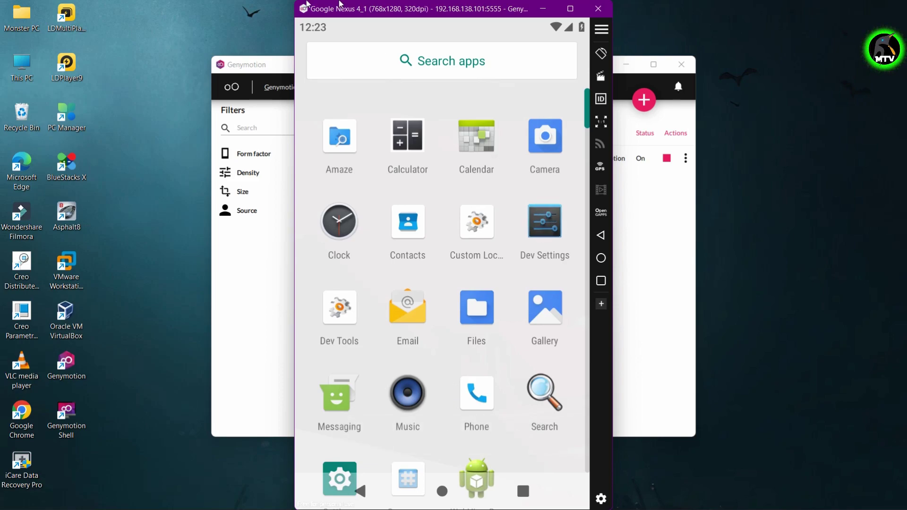
{"action": "left_click_drag", "start_coordinate": [562, 35], "coordinate": [540, 189]}
{"action": "left_click_drag", "start_coordinate": [458, 128], "coordinate": [465, 305]}
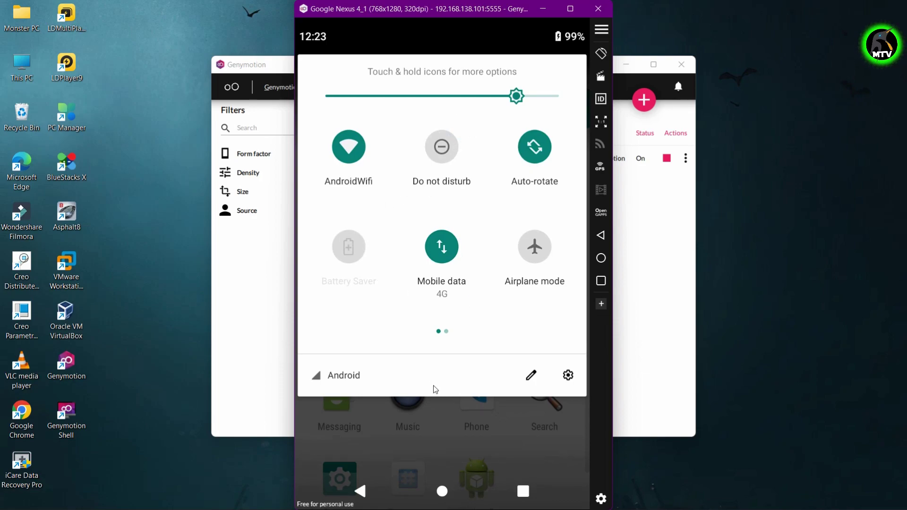
{"action": "left_click", "coordinate": [414, 440]}
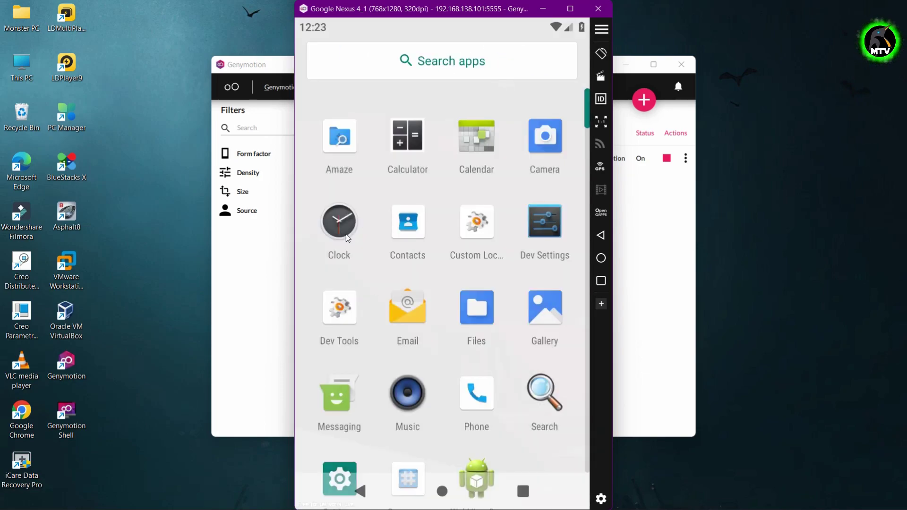
Open and leave the Clock app, then enter youtube.com in the Google search.
{"action": "scroll", "coordinate": [356, 260], "scroll_direction": "down", "scroll_amount": 2}
{"action": "left_click", "coordinate": [340, 165]}
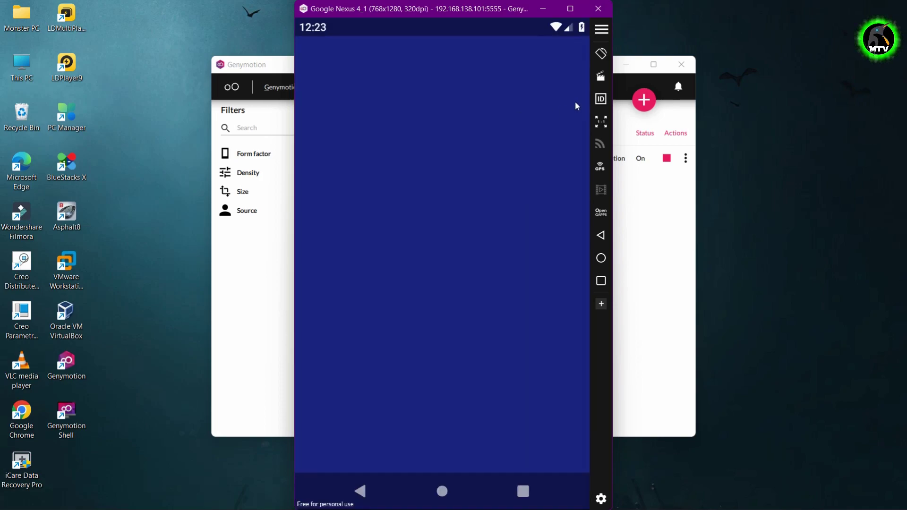
{"action": "left_click", "coordinate": [366, 487]}
{"action": "left_click", "coordinate": [366, 487]}
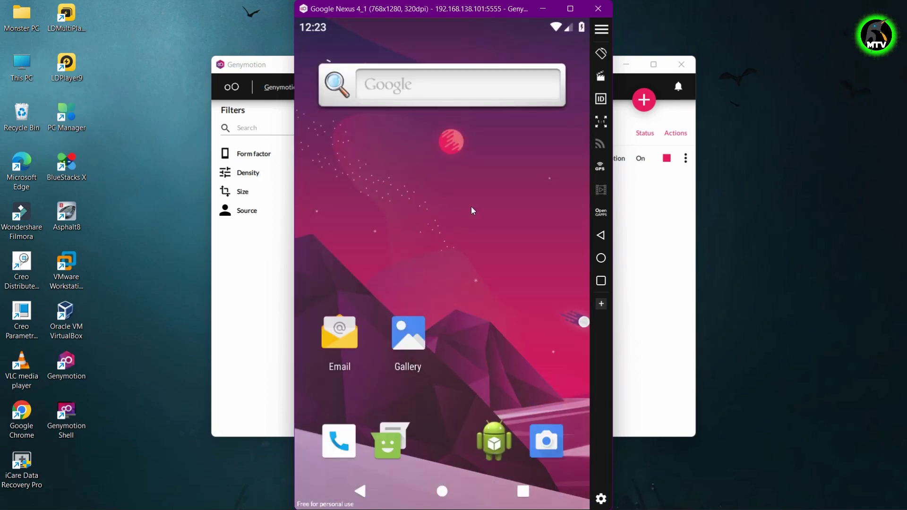
{"action": "type", "text": "you"}
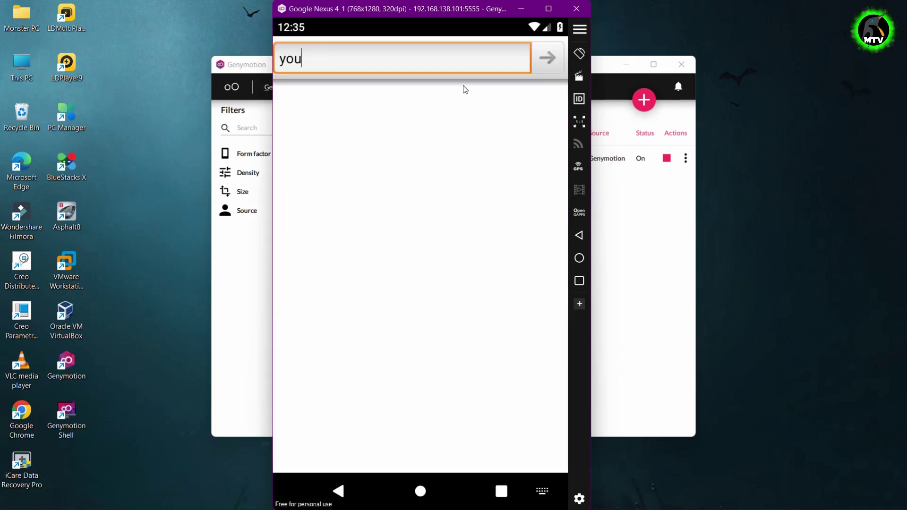
{"action": "type", "text": "tube"}
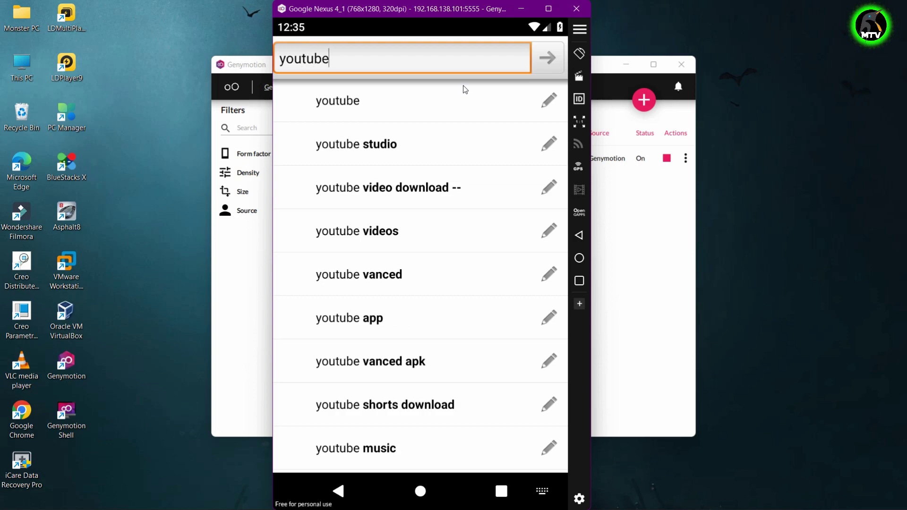
{"action": "type", "text": ".com"}
Open m.youtube.com, search 'mega techverse' and open the Mega TechVerse channel.
{"action": "key", "text": "Return"}
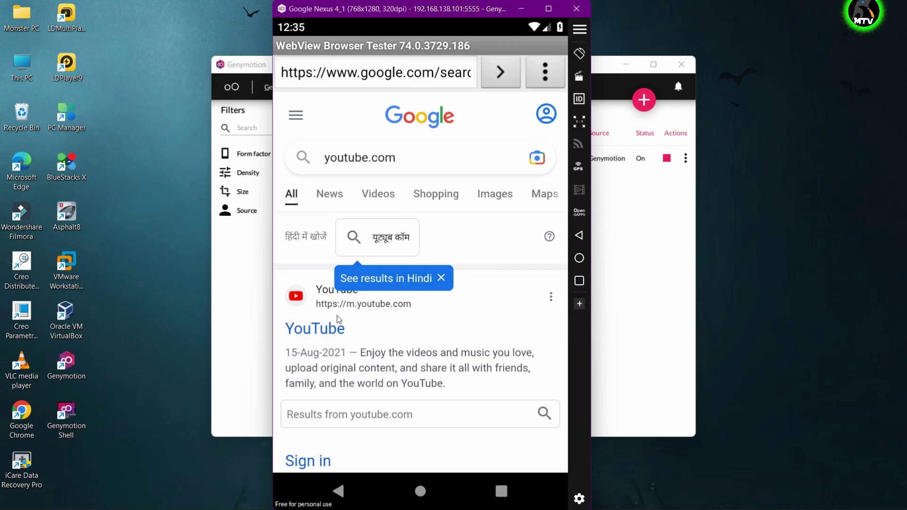
{"action": "left_click", "coordinate": [337, 318]}
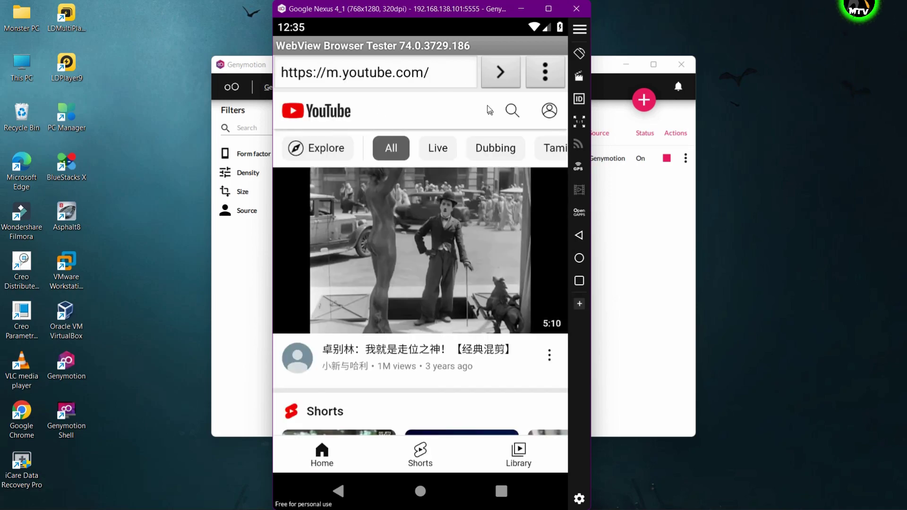
{"action": "type", "text": "m"}
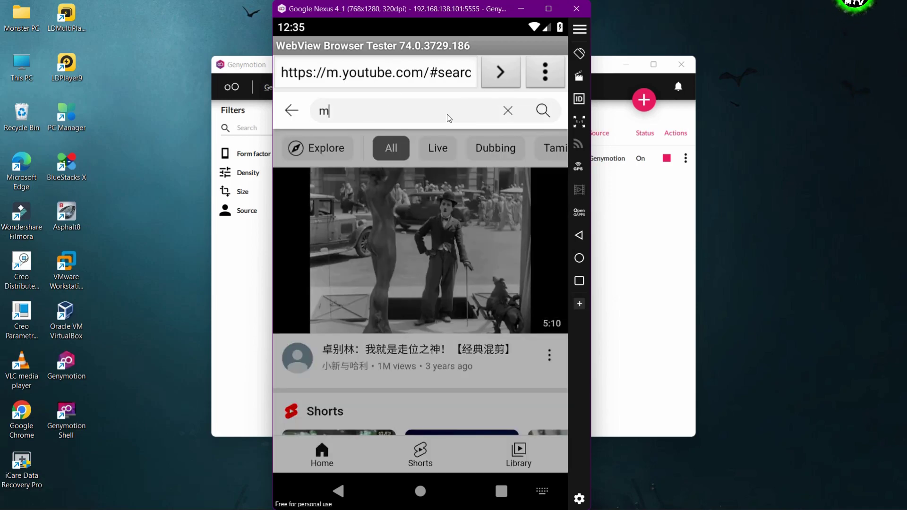
{"action": "type", "text": "ega techverse"}
{"action": "key", "text": "Return"}
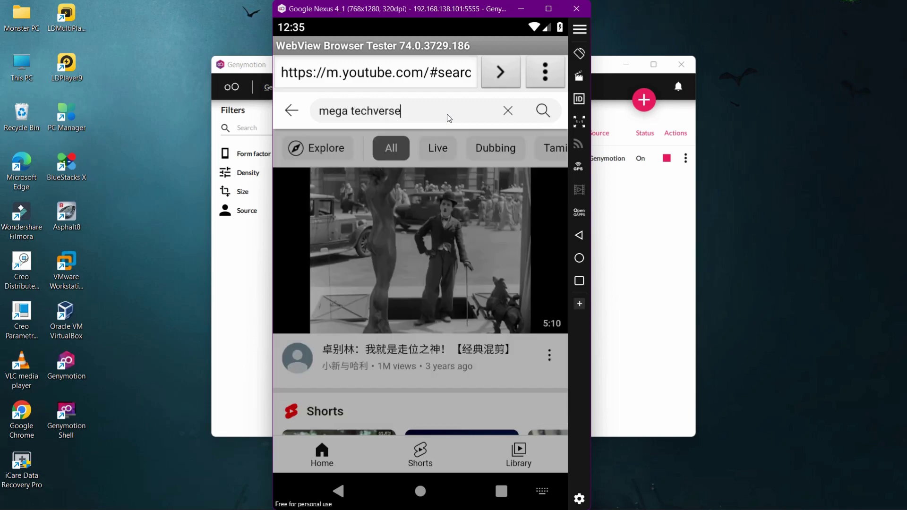
{"action": "left_click", "coordinate": [455, 156]}
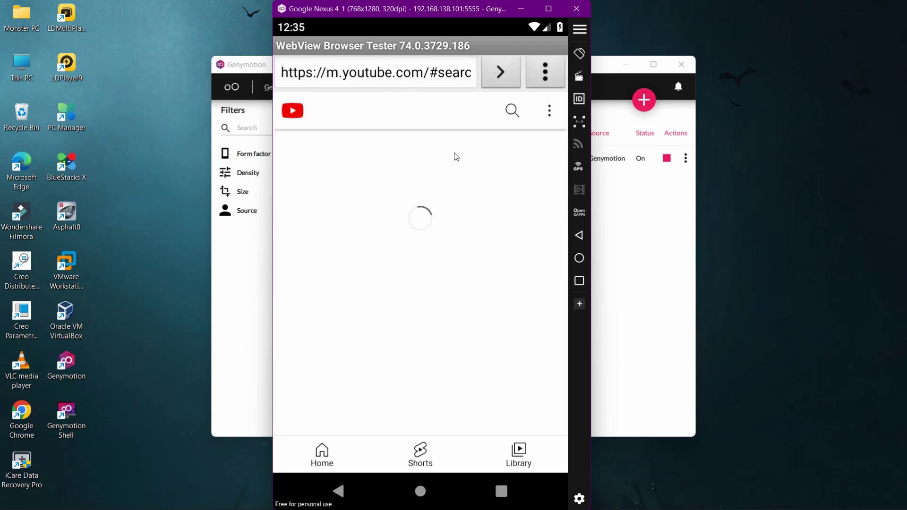
Cancel the subscribe prompt and show the channel's VIDEOS list.
{"action": "scroll", "coordinate": [421, 331], "scroll_direction": "down", "scroll_amount": 20}
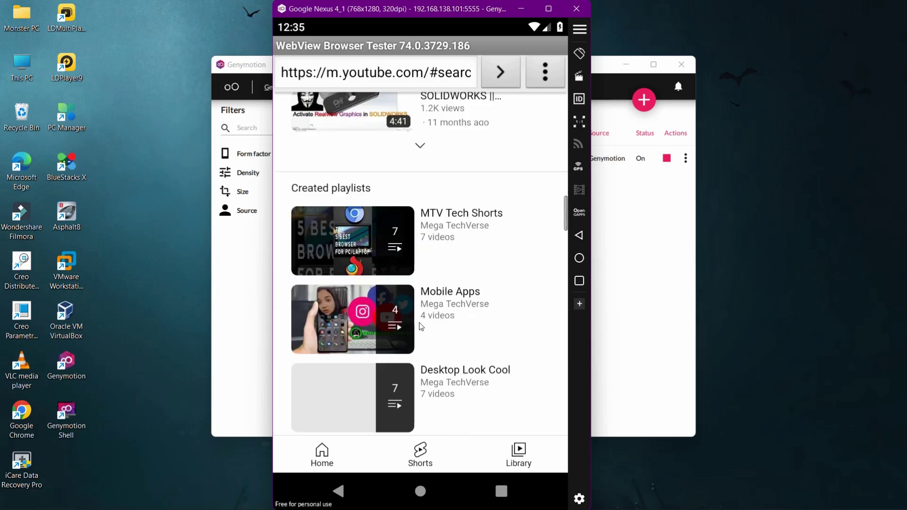
{"action": "scroll", "coordinate": [420, 325], "scroll_direction": "up", "scroll_amount": 20}
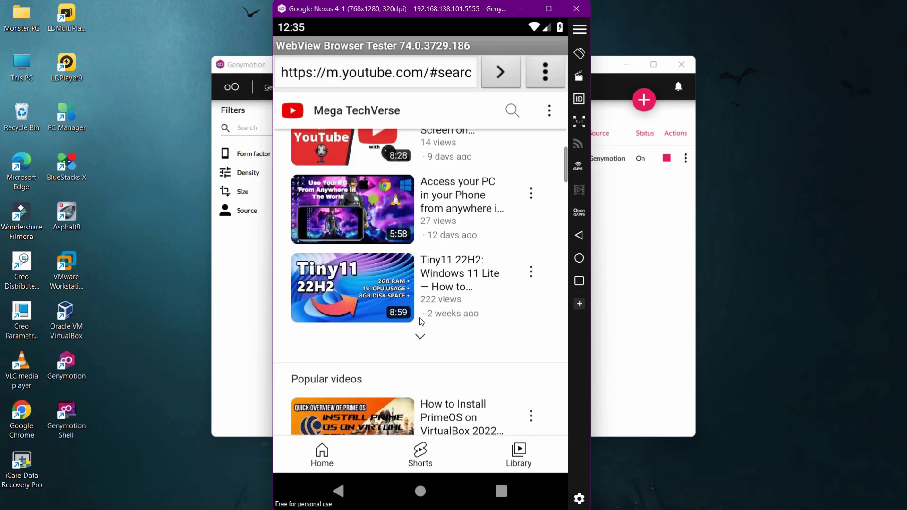
{"action": "left_click", "coordinate": [424, 327]}
{"action": "left_click", "coordinate": [439, 325]}
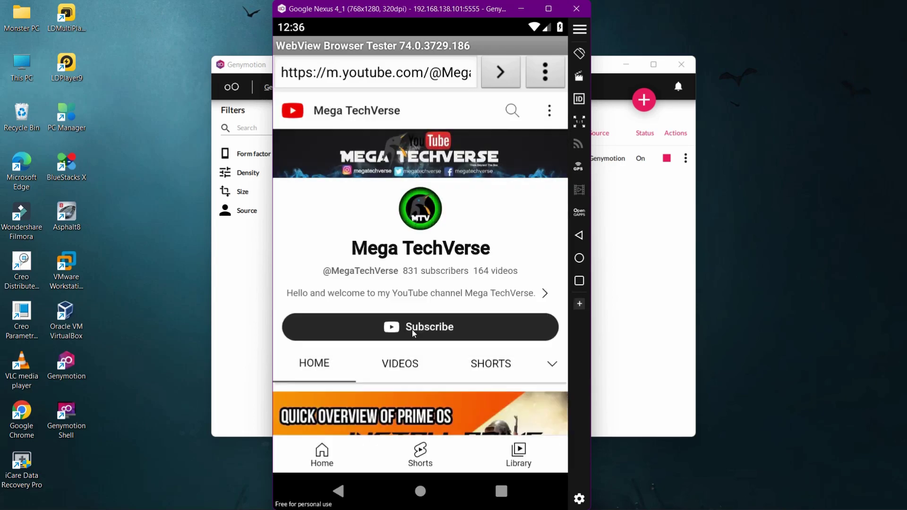
{"action": "left_click", "coordinate": [371, 369]}
{"action": "scroll", "coordinate": [458, 267], "scroll_direction": "down", "scroll_amount": 5}
{"action": "scroll", "coordinate": [457, 324], "scroll_direction": "up", "scroll_amount": 5}
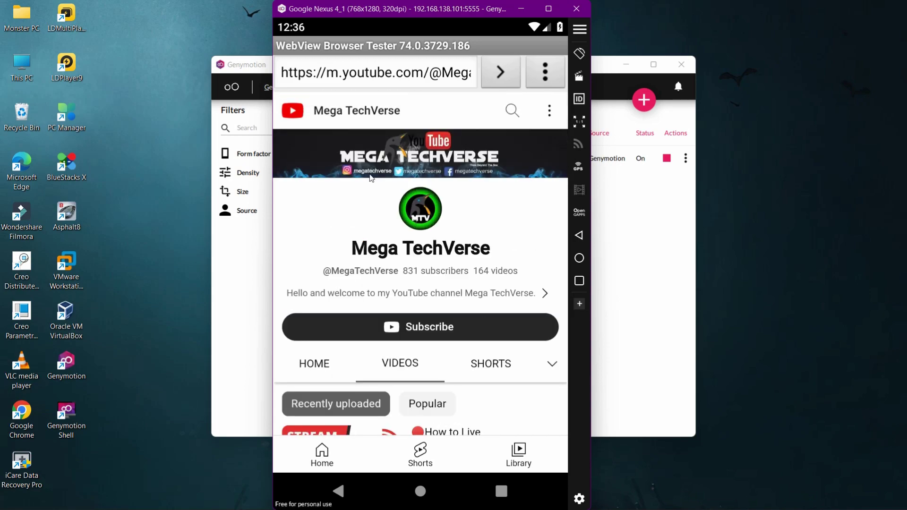
Shut down the Nexus 4_1 virtual device and close the Genymotion window.
{"action": "left_click", "coordinate": [579, 495]}
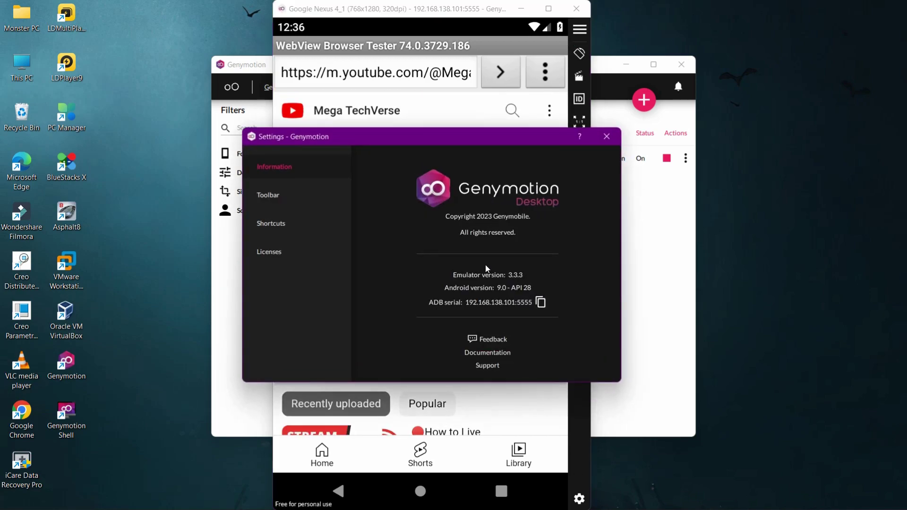
{"action": "left_click", "coordinate": [606, 137]}
{"action": "left_click", "coordinate": [576, 8]}
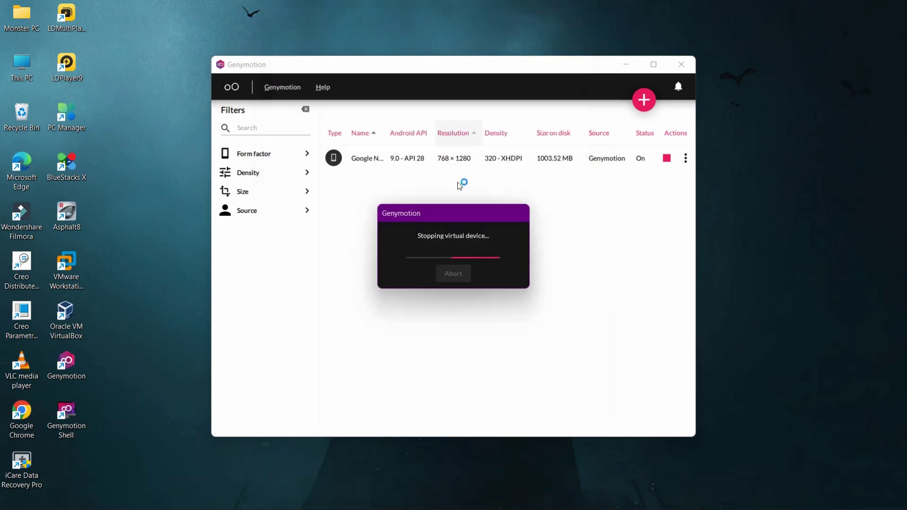
{"action": "left_click", "coordinate": [679, 69]}
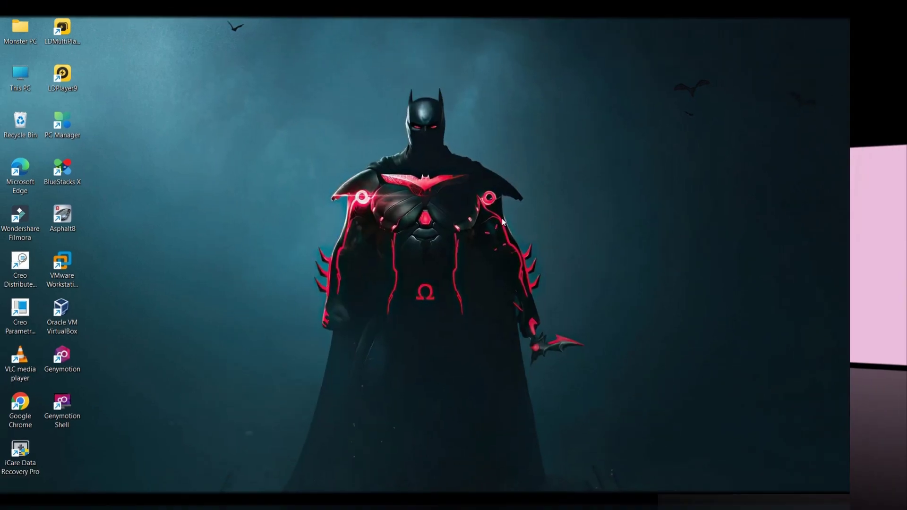